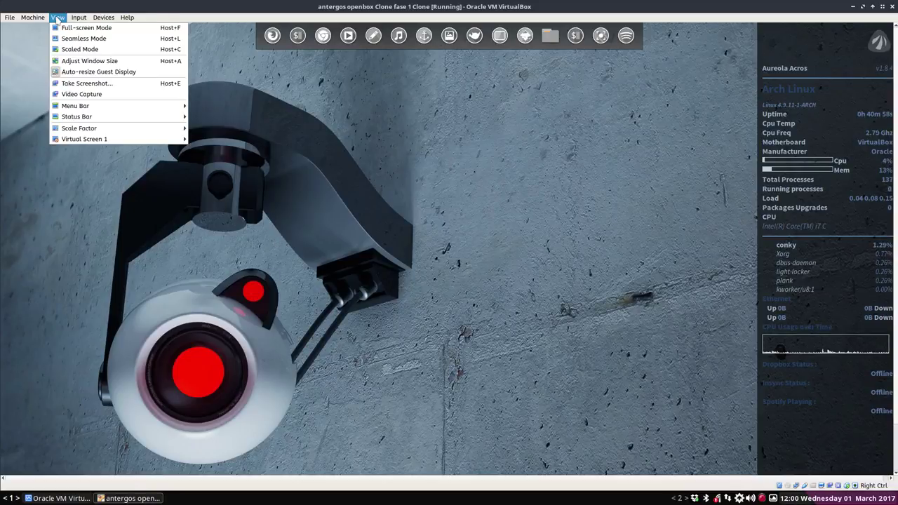
Switch the virtual machine to full-screen mode and open obconf from the desktop's customization tools
click(65, 29)
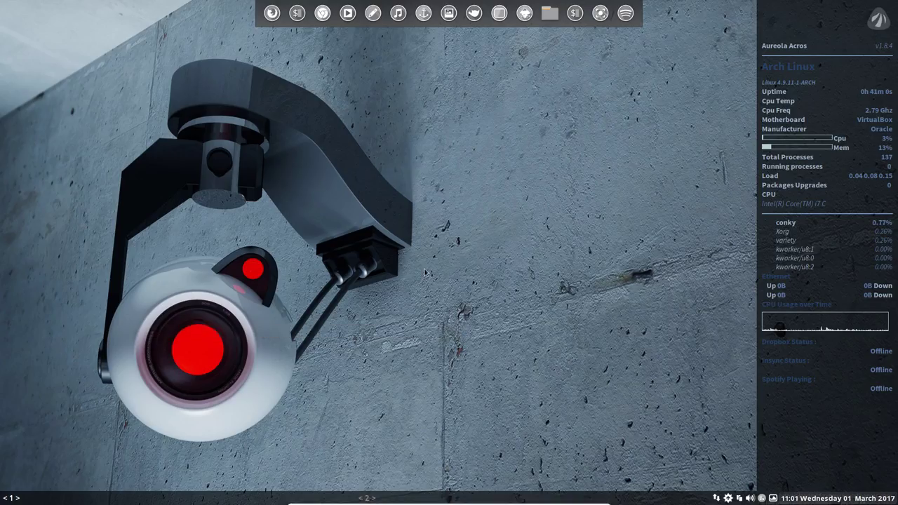
right_click(511, 149)
mouse_move(581, 209)
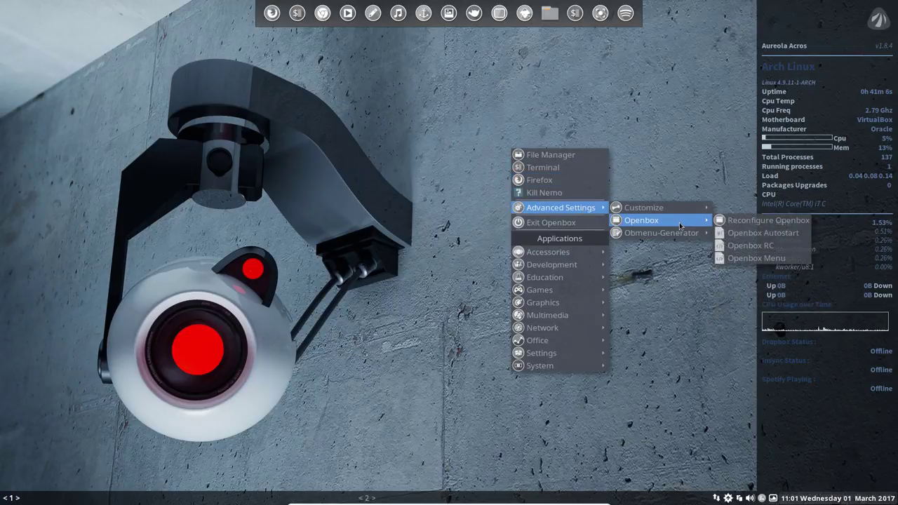
mouse_move(687, 212)
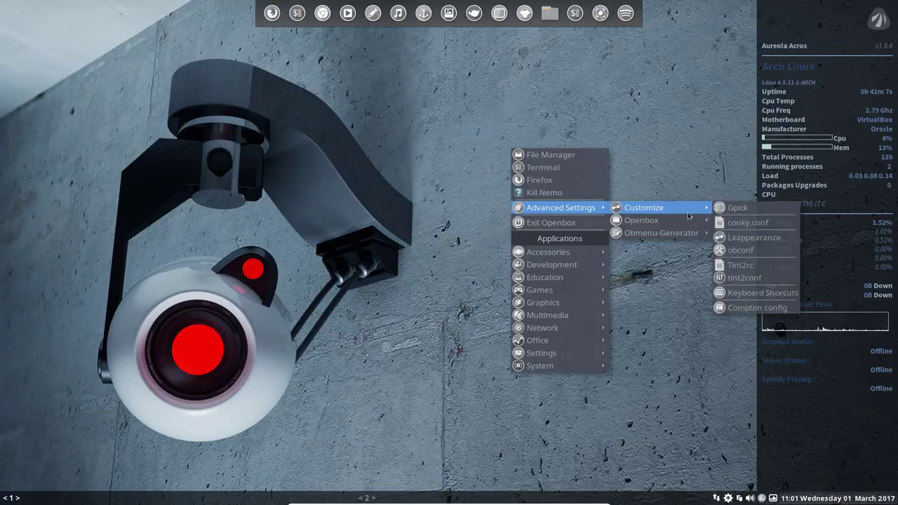
click(745, 251)
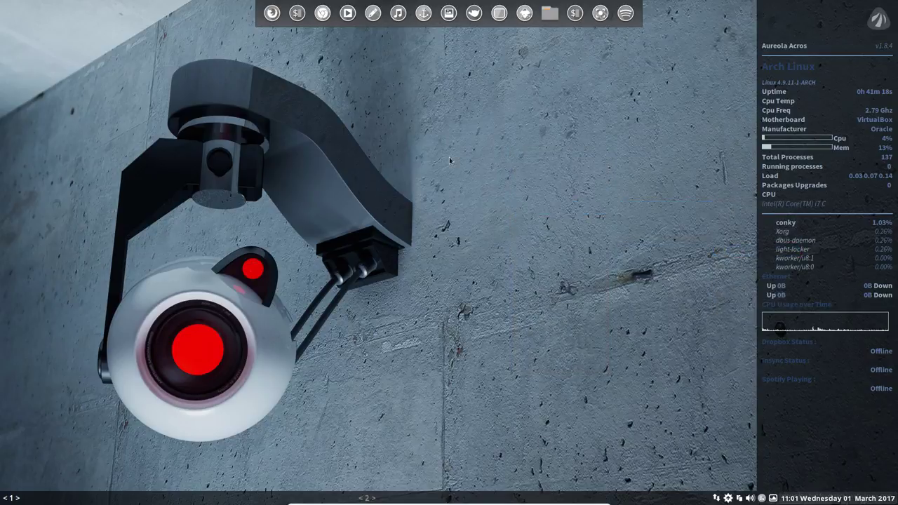
Open Lxappearance from the desktop's customization tools alongside the Openbox Configuration Manager
right_click(610, 138)
mouse_move(666, 198)
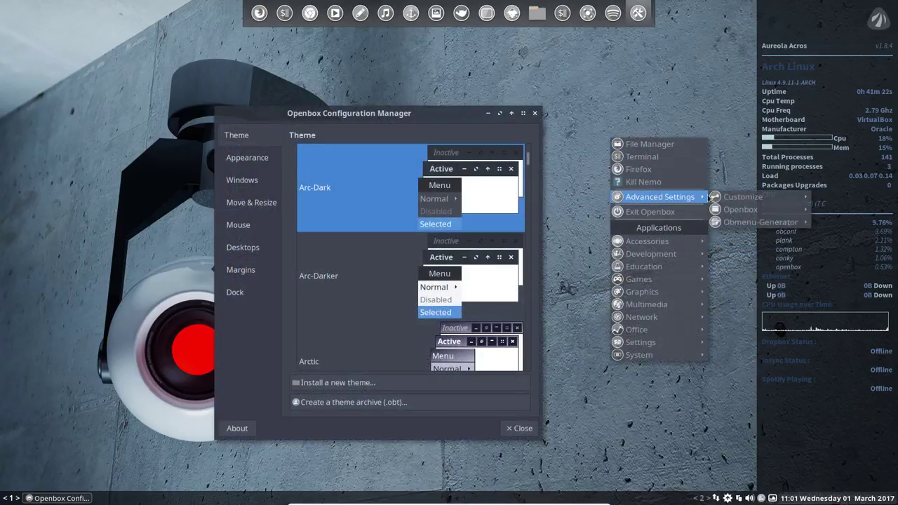
mouse_move(753, 209)
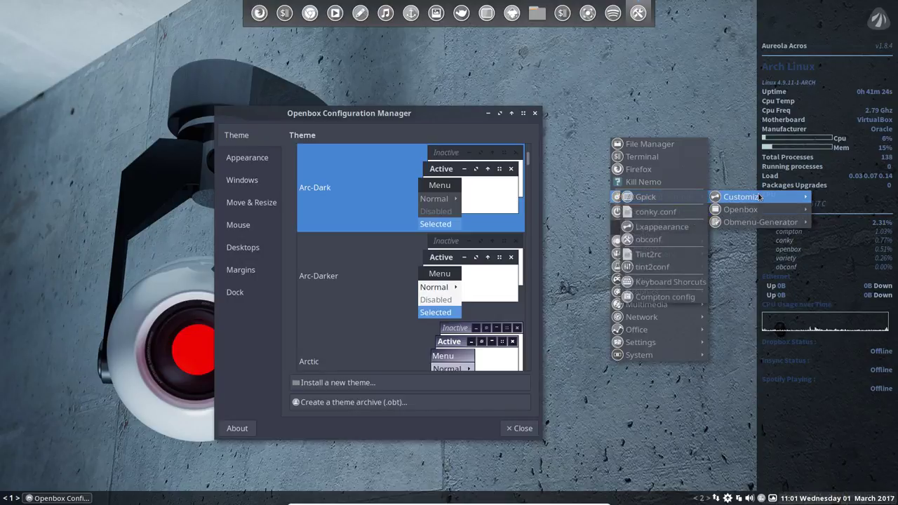
click(609, 204)
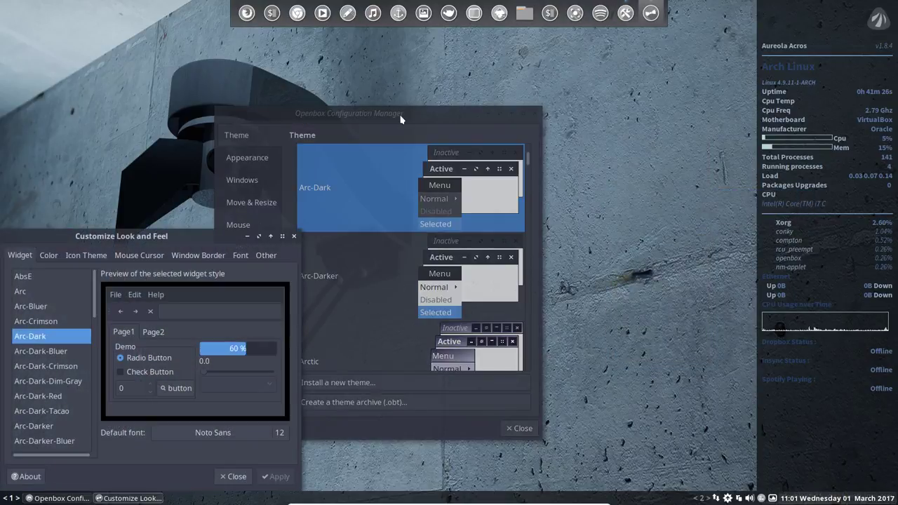
Arrange the Customize Look and Feel and Openbox Configuration Manager windows side by side without overlap
drag(396, 114, 633, 84)
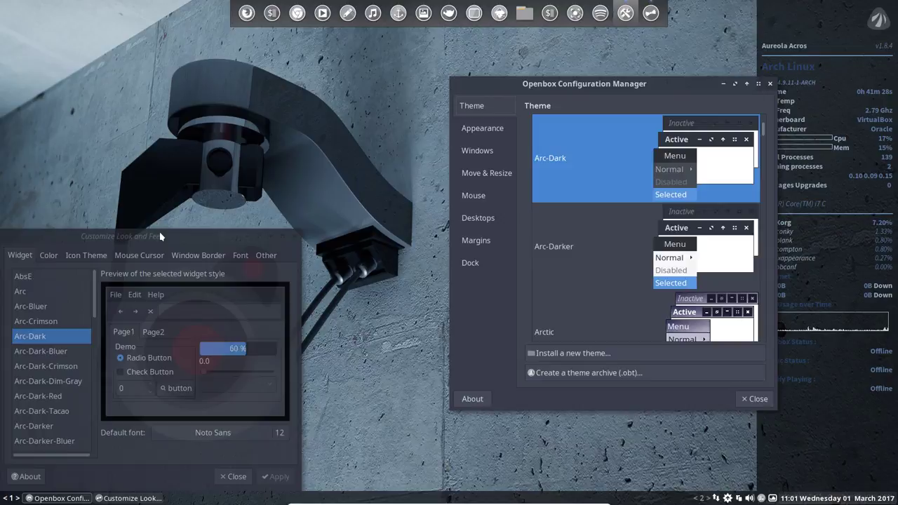
drag(159, 232, 247, 80)
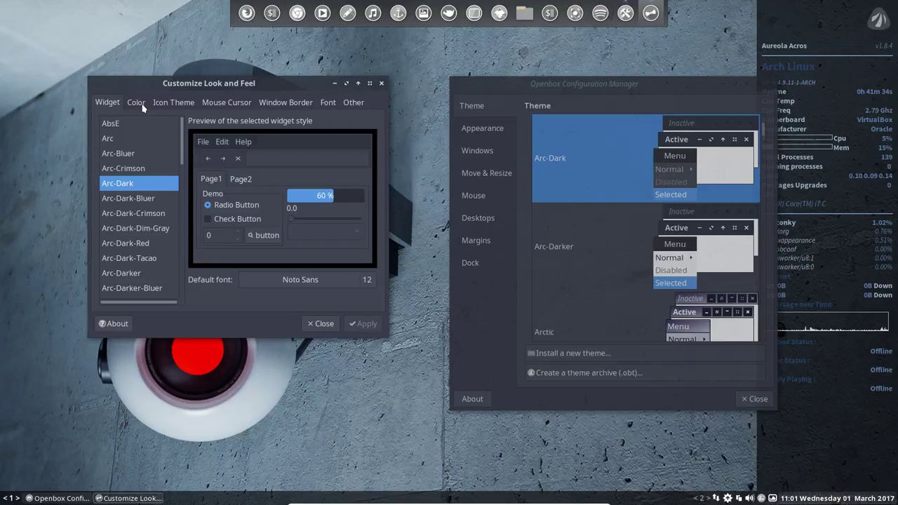
drag(596, 84, 556, 79)
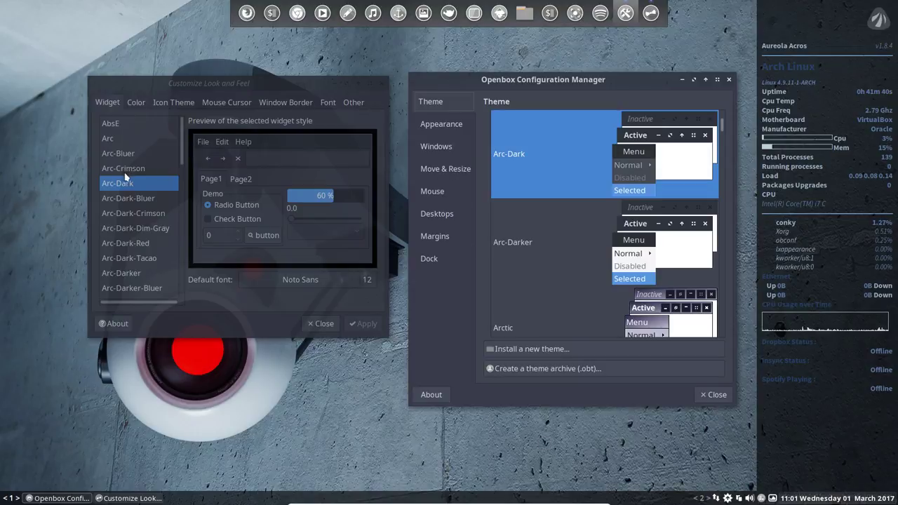
click(202, 85)
drag(202, 86, 174, 80)
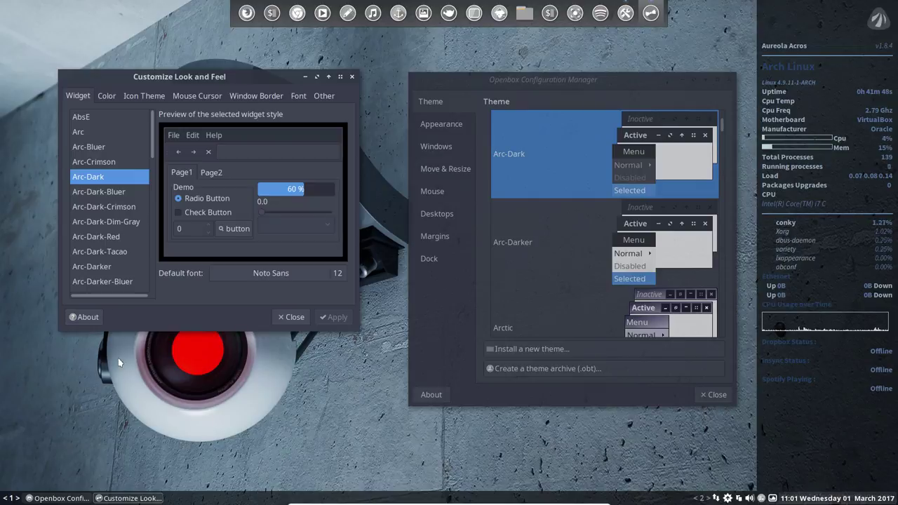
Try out the Arc-Dark-Crimson widget theme by applying it, and reapply Arc-Dark
click(112, 209)
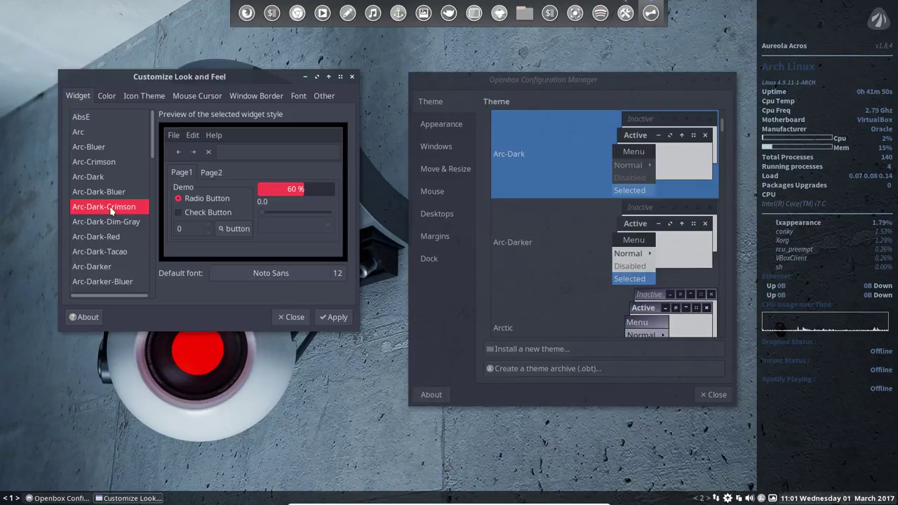
click(334, 317)
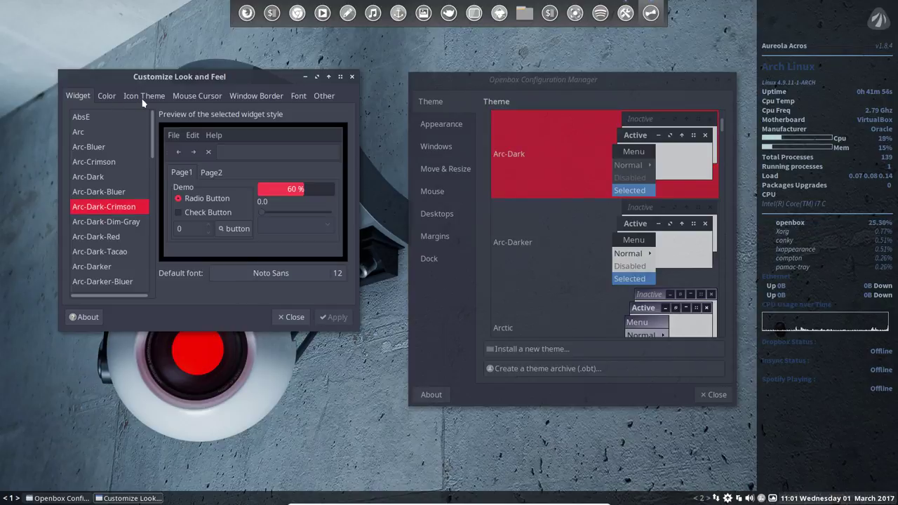
click(99, 177)
click(344, 318)
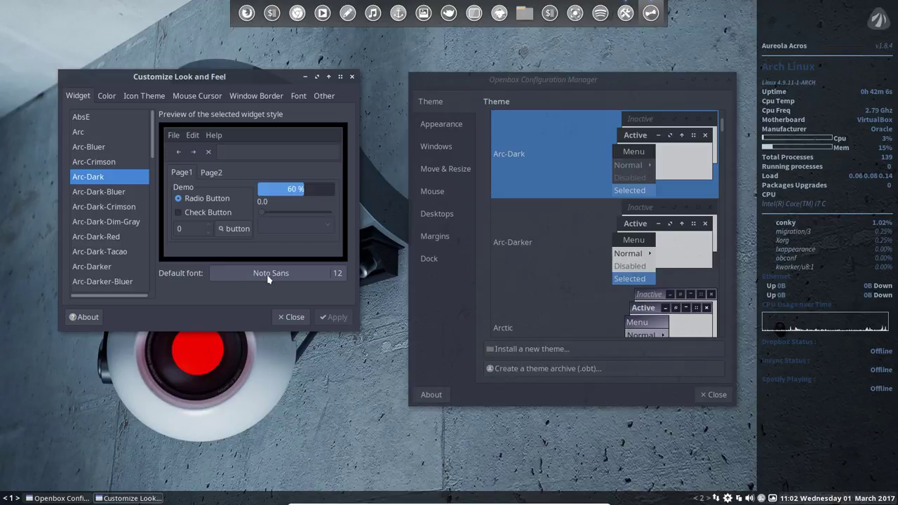
Examine the default font choices without changing them, and review the color scheme and icon theme settings
click(268, 274)
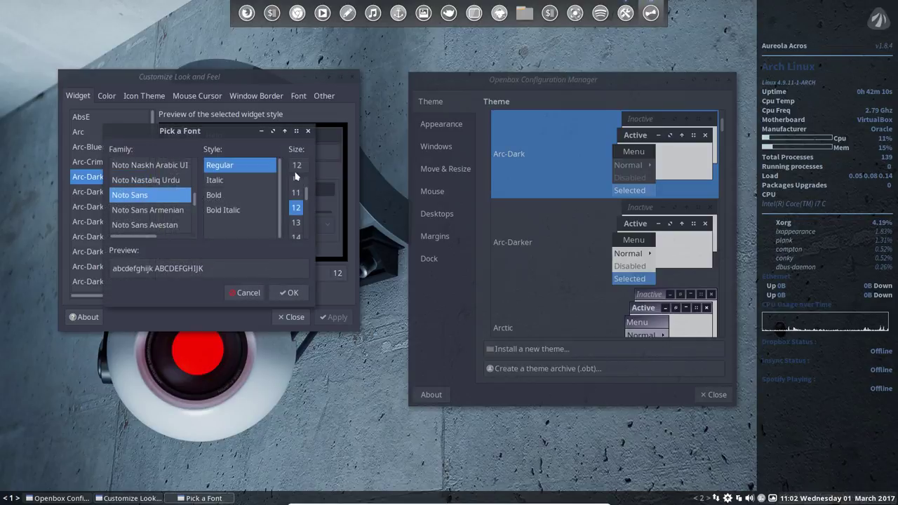
click(235, 296)
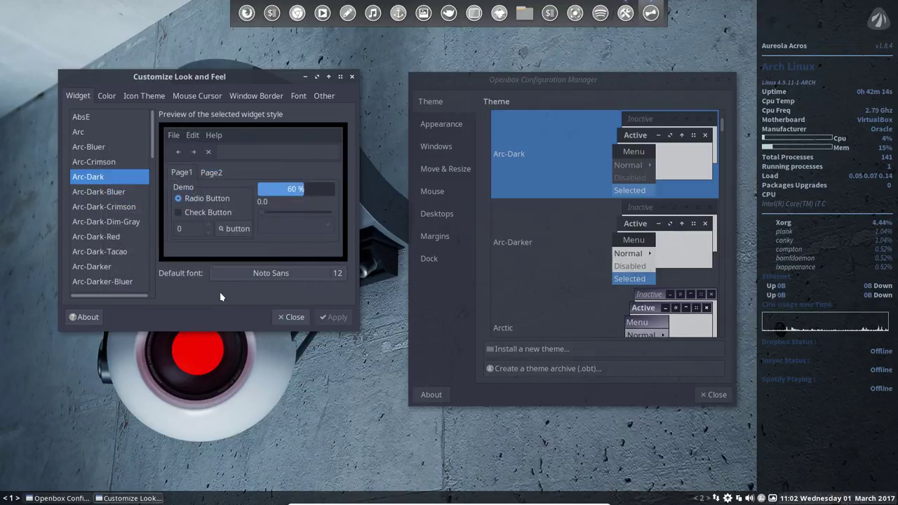
click(109, 98)
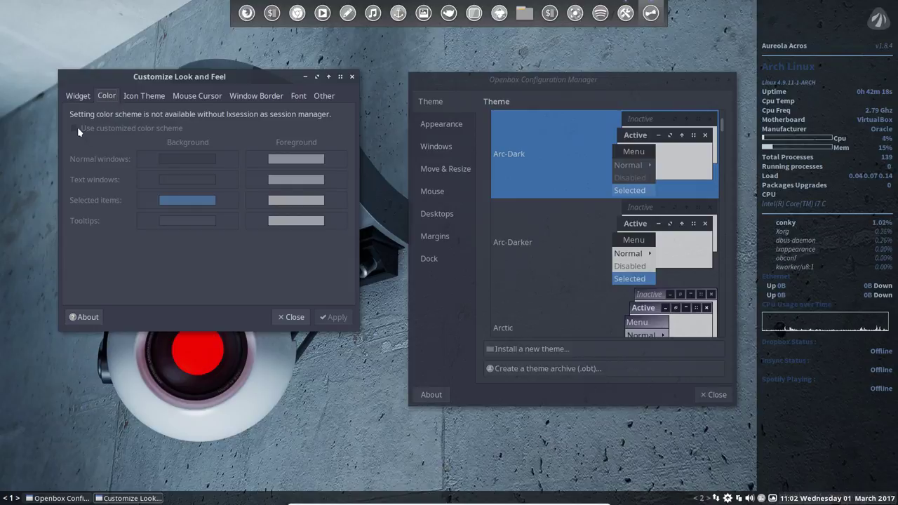
click(84, 99)
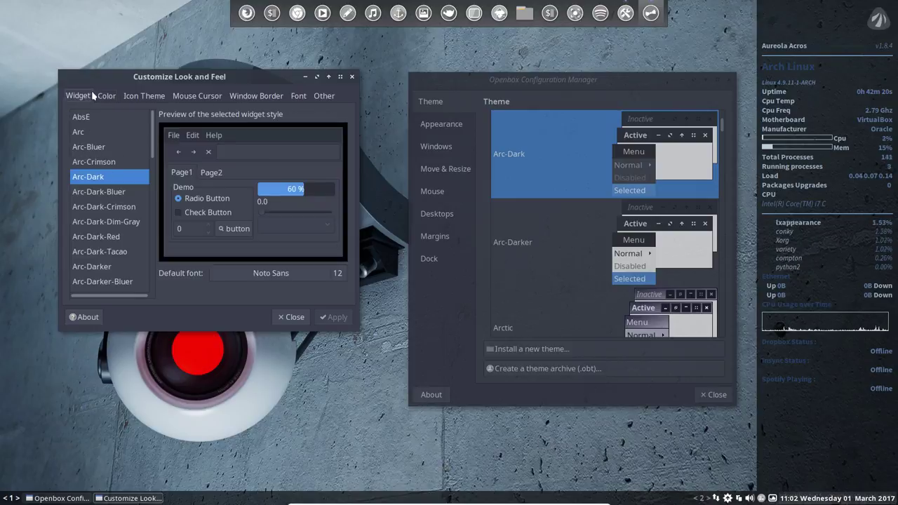
click(107, 98)
click(138, 99)
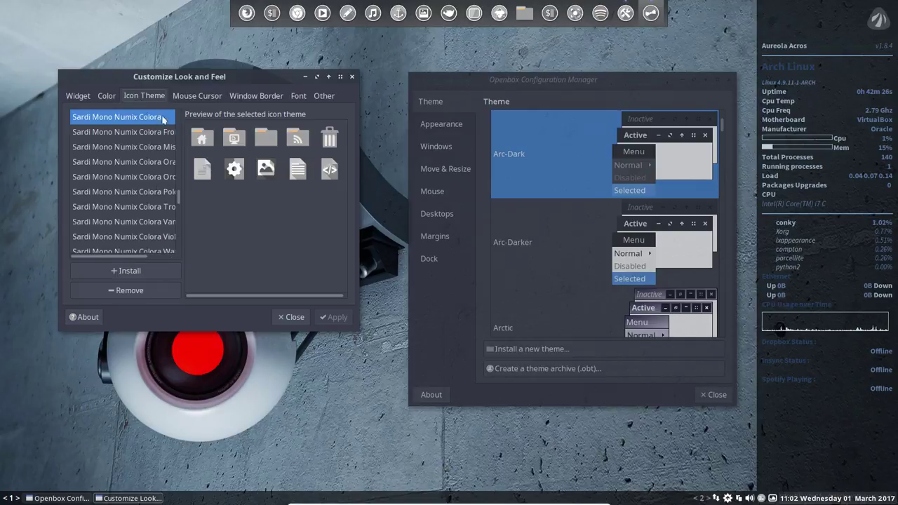
Preview the Adwaita mouse cursor theme and select Breeze Snow for comparison
click(197, 97)
click(106, 117)
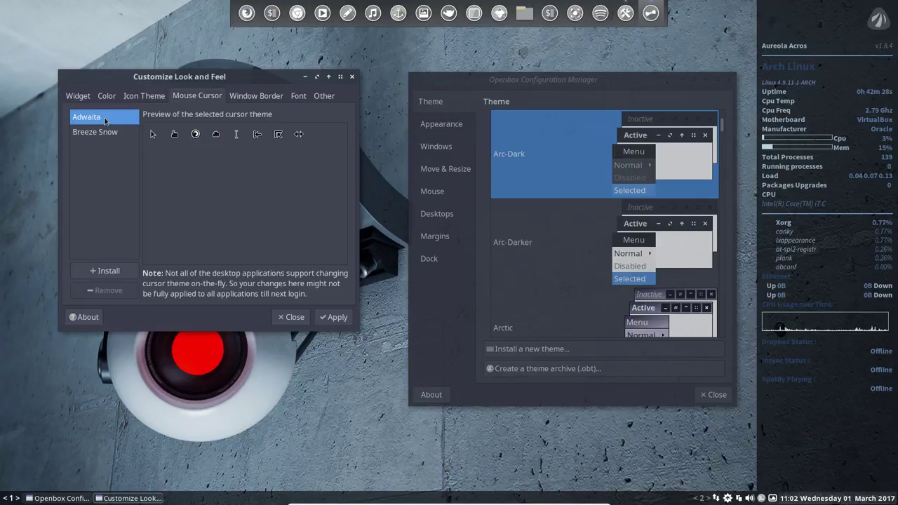
click(103, 133)
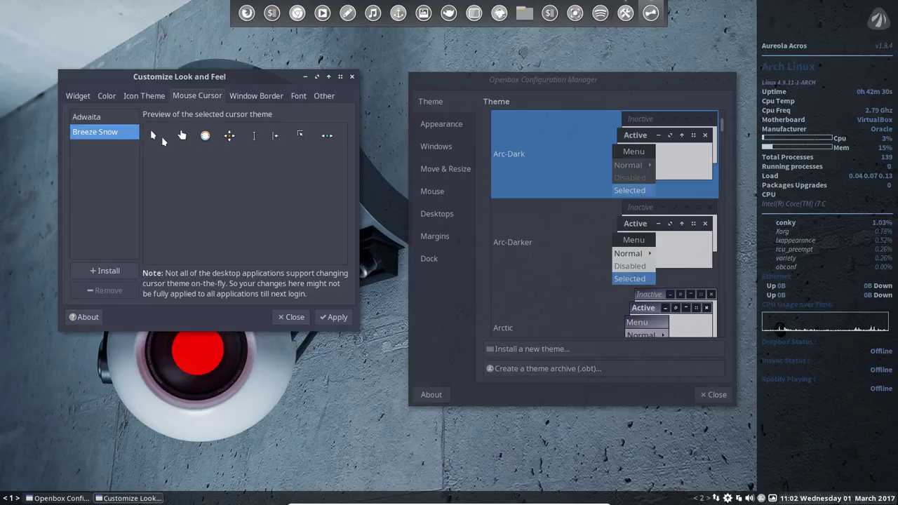
Preview the window border themes, including Anchos, Airborne and those down to Clearlooks-3.4, and reselect Arc-Dark
click(257, 96)
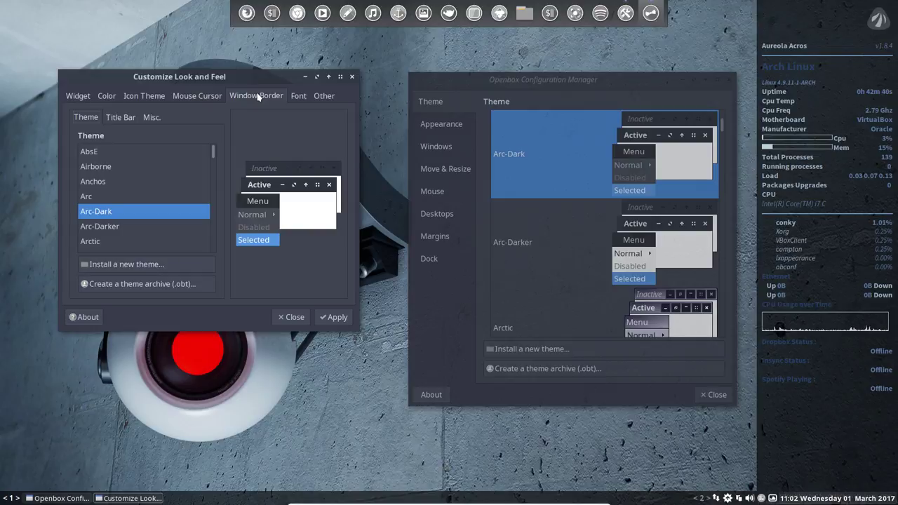
click(98, 182)
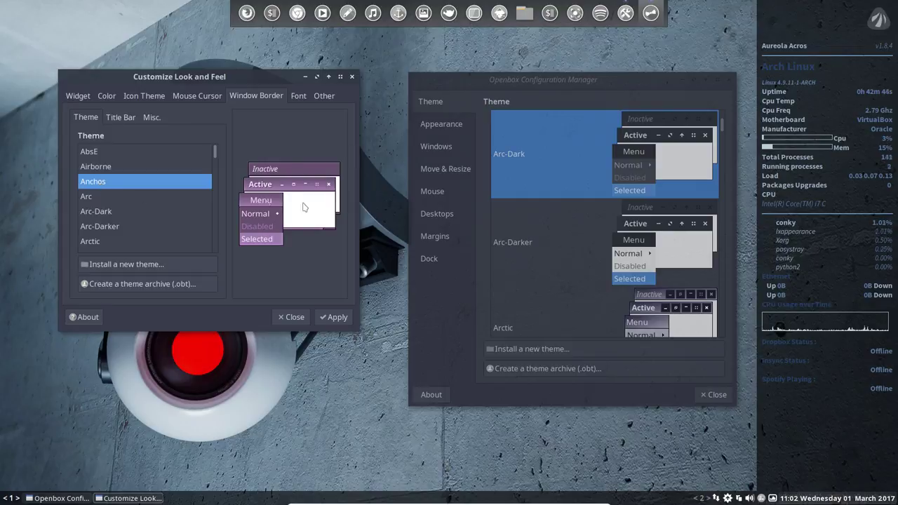
click(112, 168)
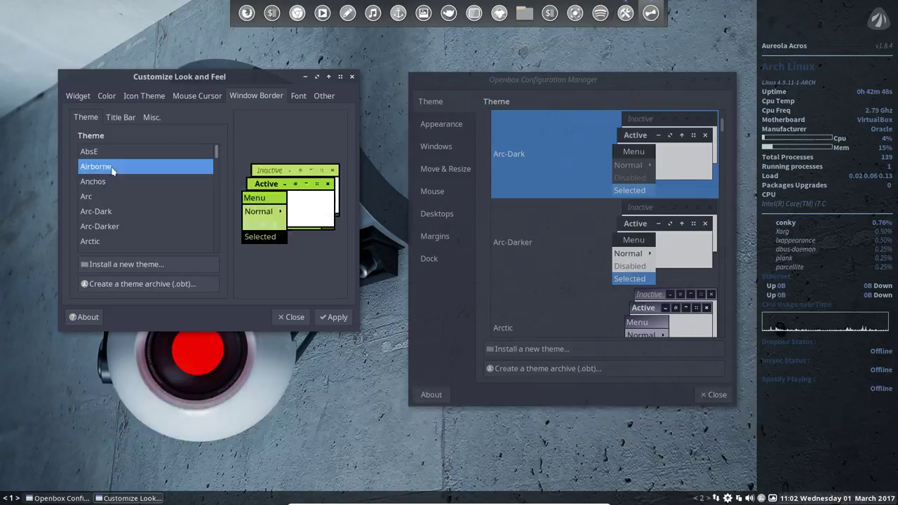
key(Down)
key(Down)
key(Down)
key(Down)
key(Down)
key(Down)
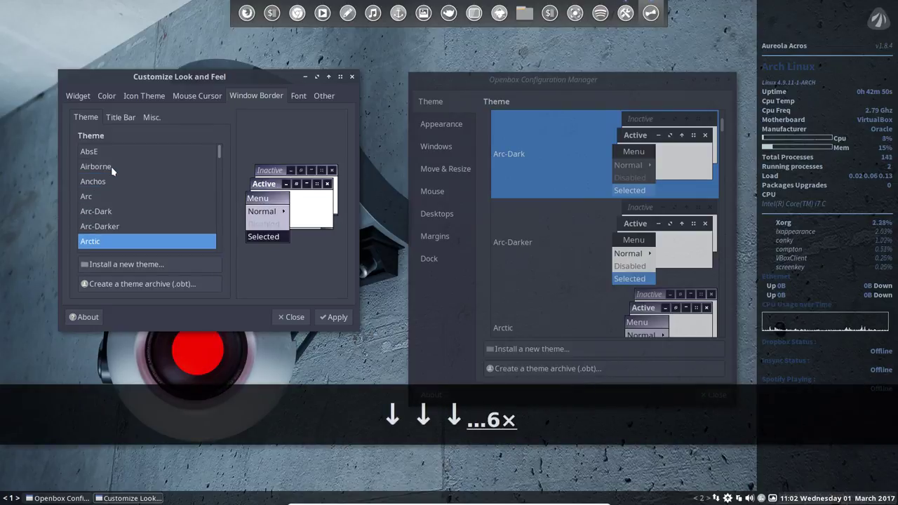
key(Down)
key(Down)
key(Down)
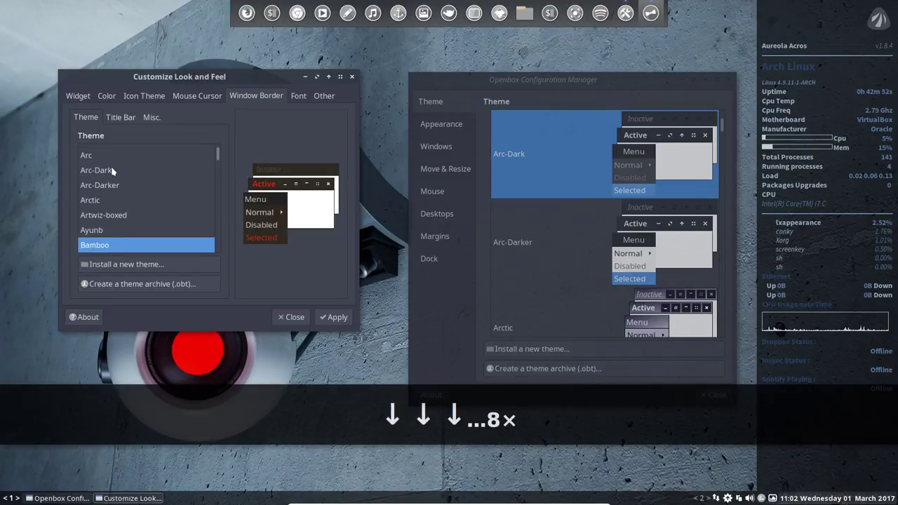
key(Down)
key(Down)
key(Down)
key(Down)
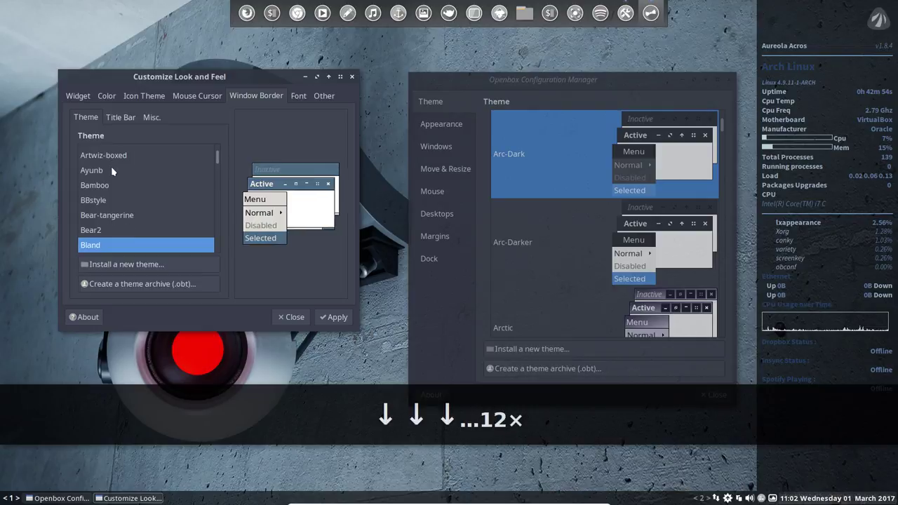
key(Down)
key(Down)
key(Down)
key(Down)
key(Down)
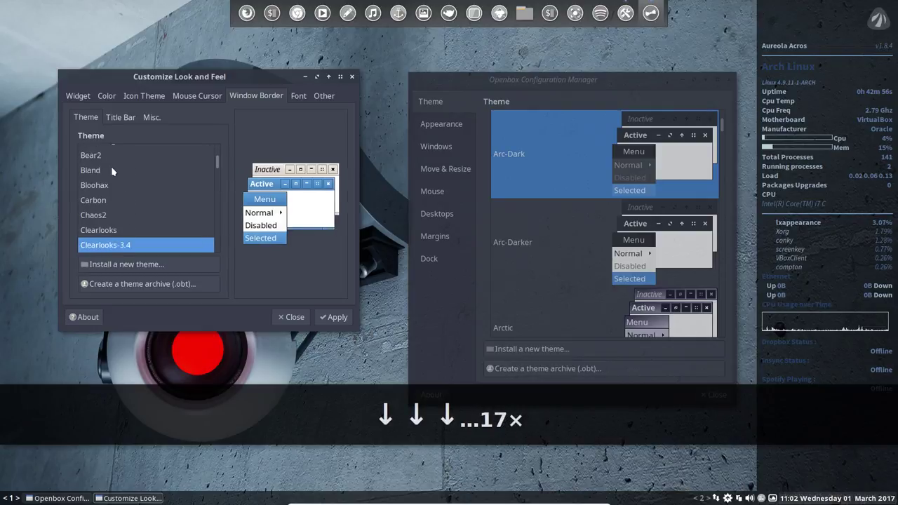
scroll(111, 166, up, 4)
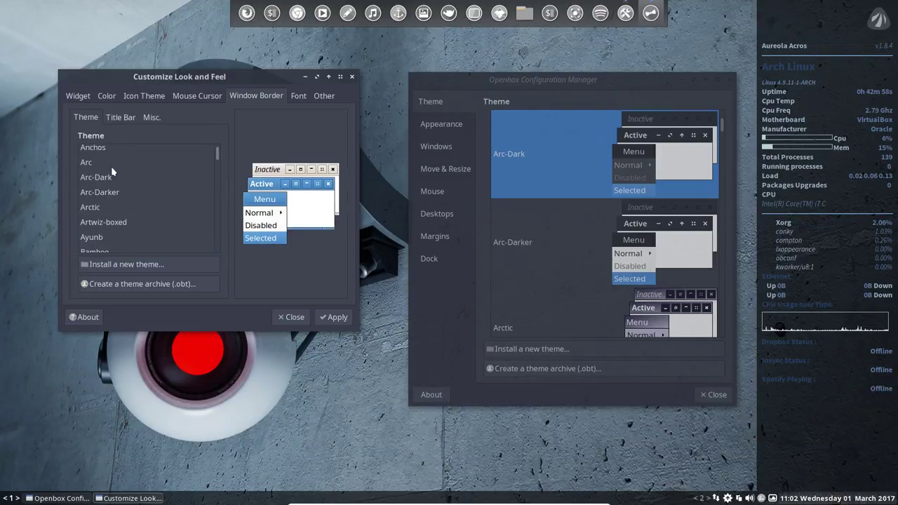
click(111, 177)
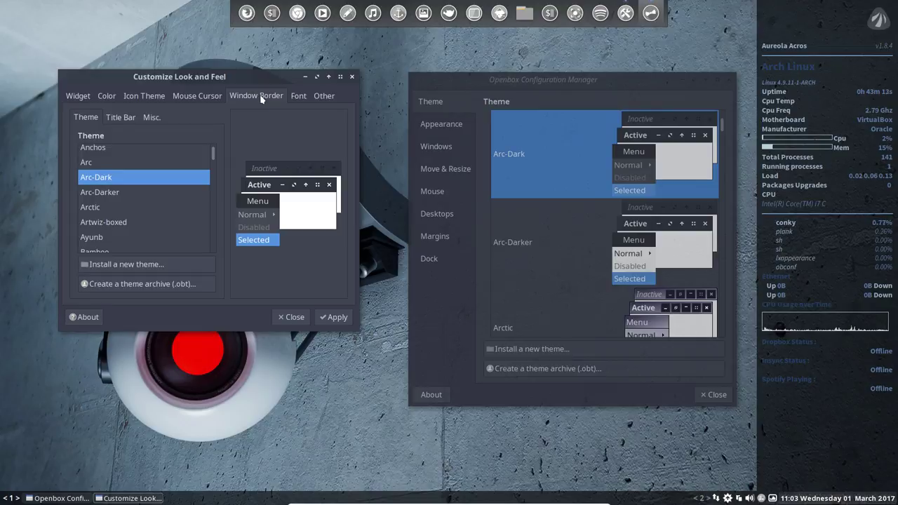
Review the font rendering and other GUI options, and revisit the widget, color, icon and cursor settings
click(299, 98)
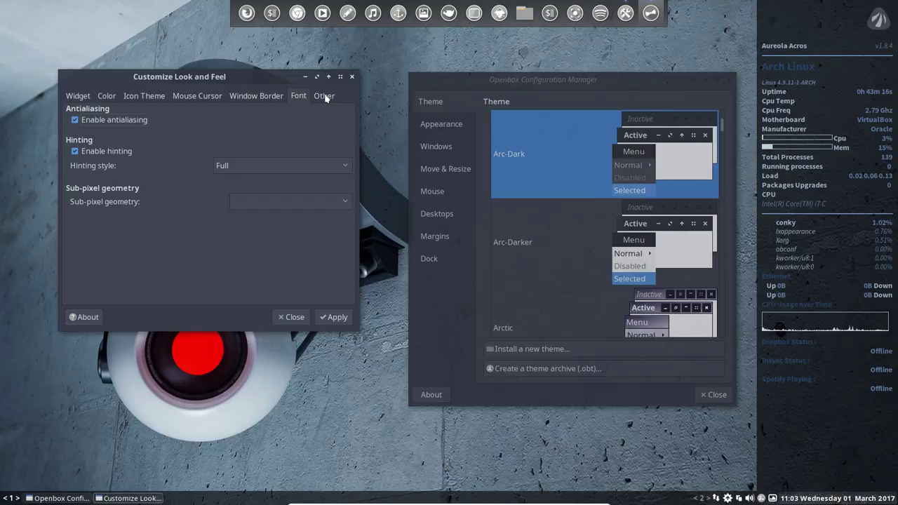
click(324, 98)
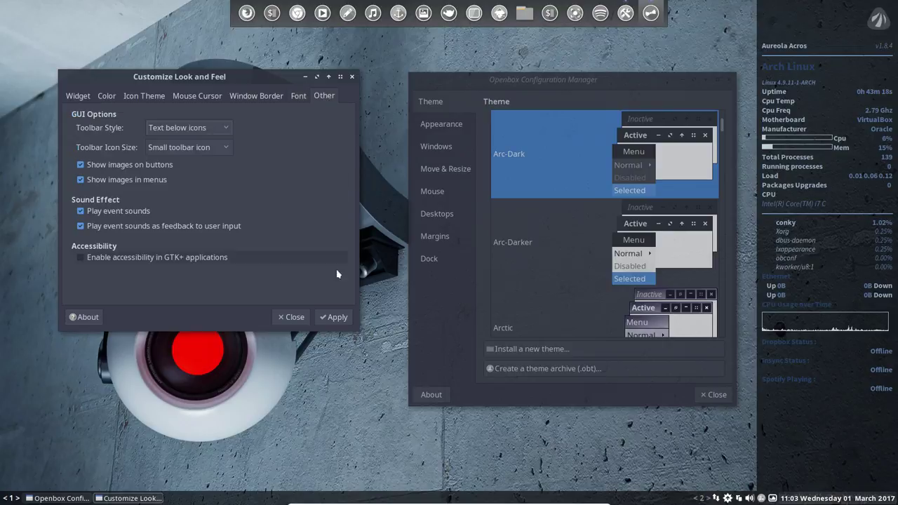
click(79, 97)
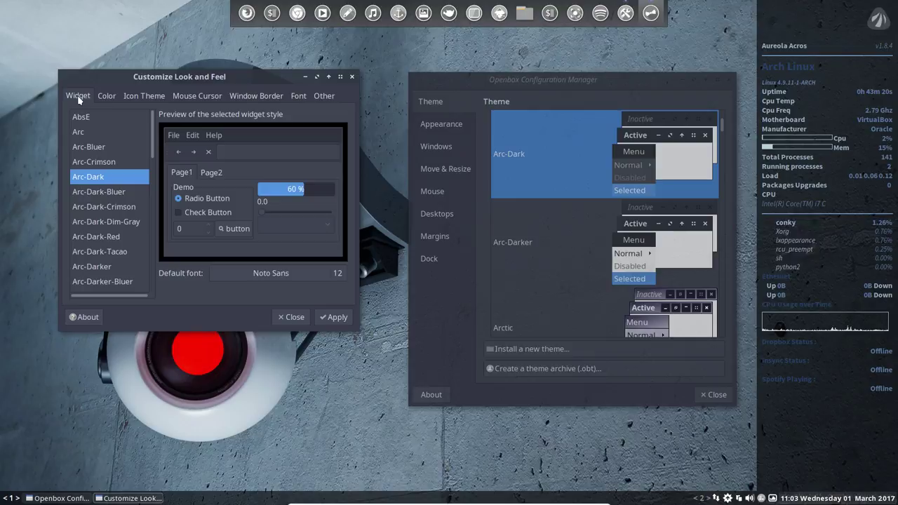
click(105, 99)
click(129, 102)
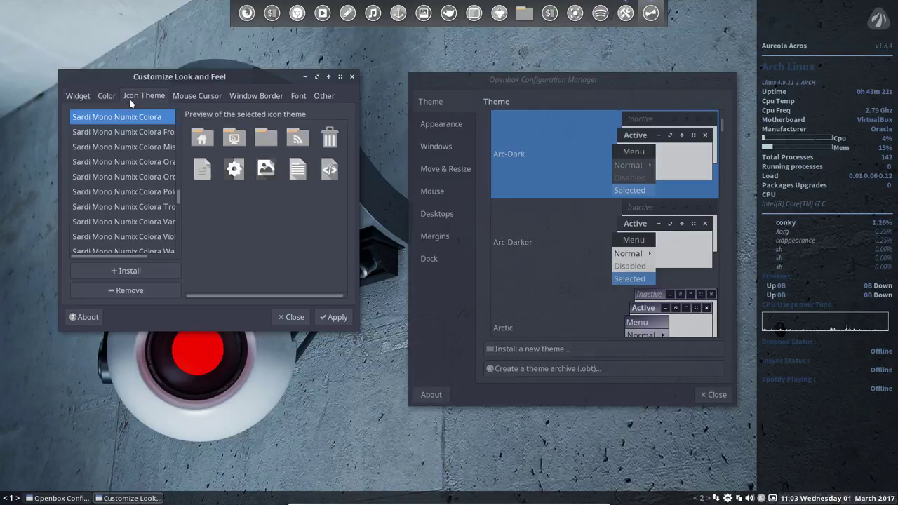
click(192, 99)
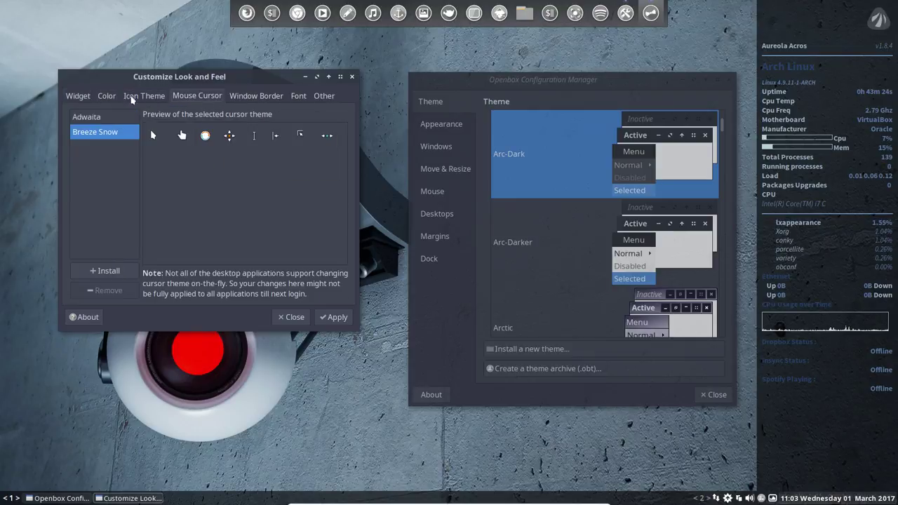
Revisit the widget and font settings, close the Customize Look and Feel window, and move the Openbox Configuration Manager into its place
click(89, 95)
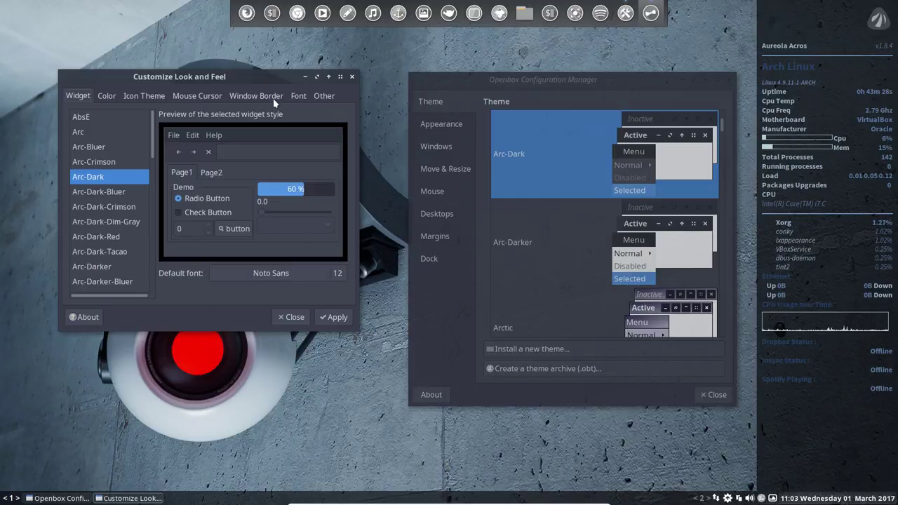
click(298, 95)
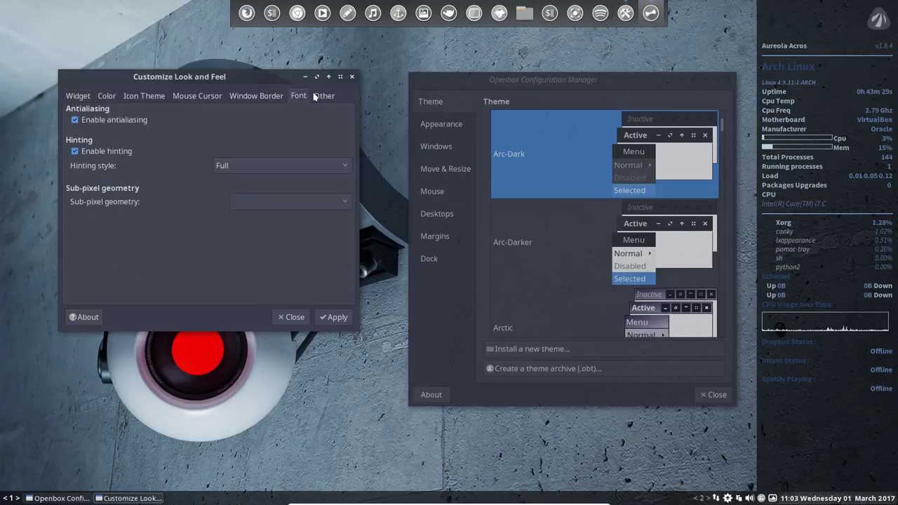
click(352, 78)
drag(596, 79, 401, 61)
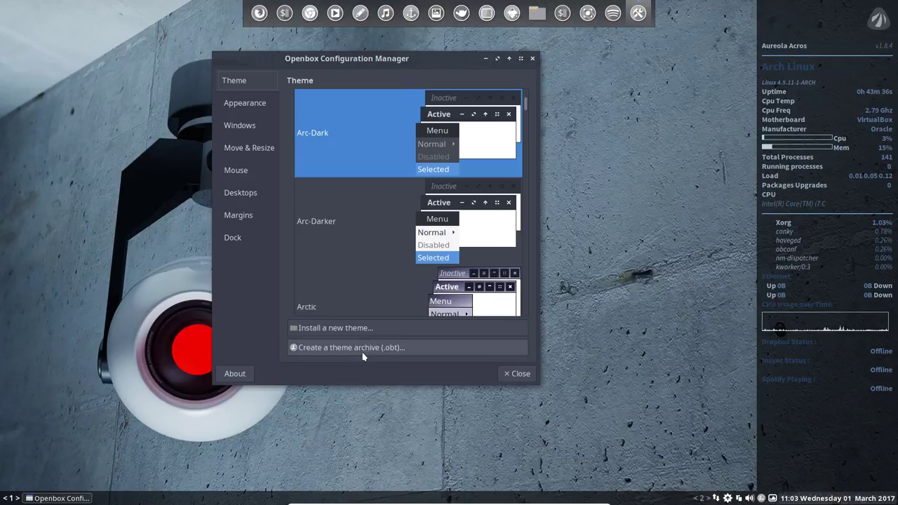
Show the Openbox Appearance settings and test rolling the window up to its title bar and back down, repositioning it between tests
click(256, 104)
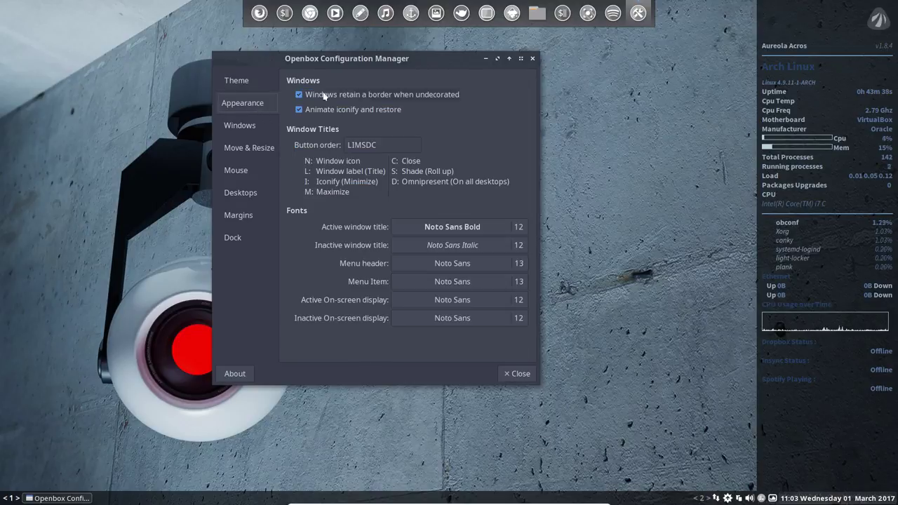
click(509, 59)
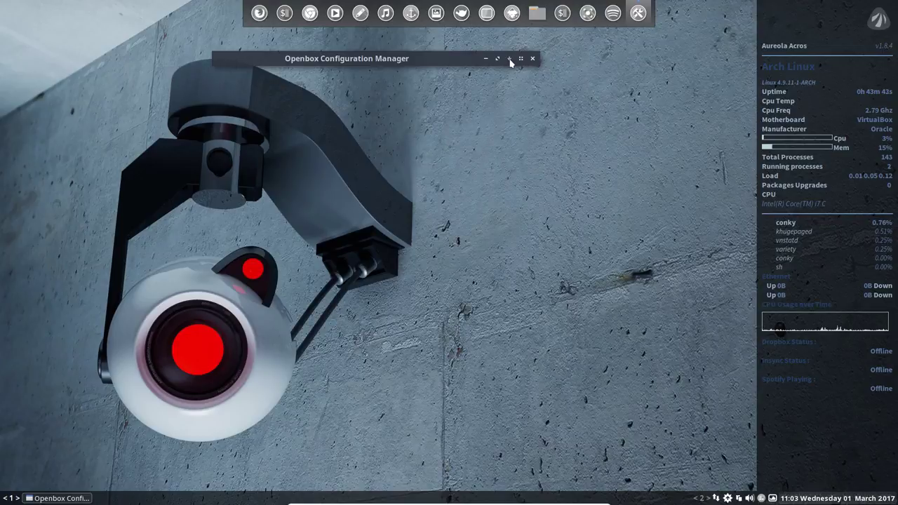
scroll(435, 56, down, 1)
drag(415, 57, 334, 49)
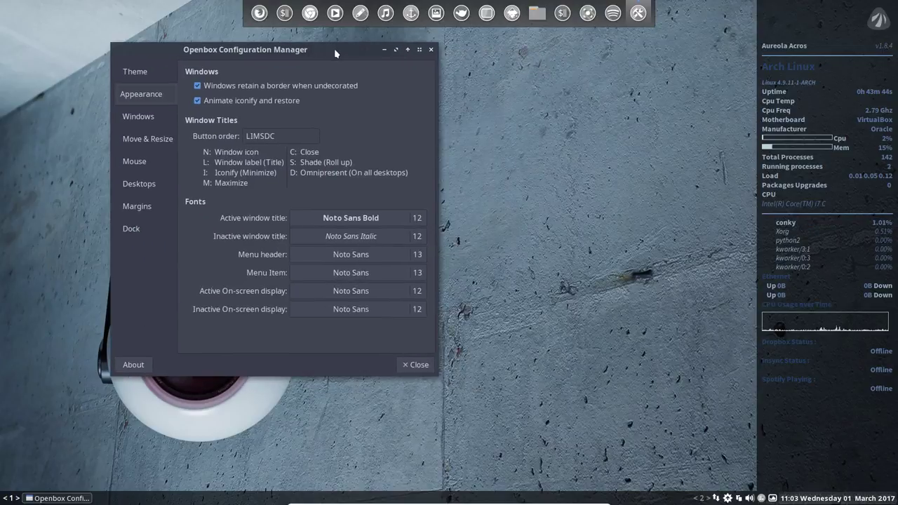
click(408, 50)
scroll(357, 54, down, 1)
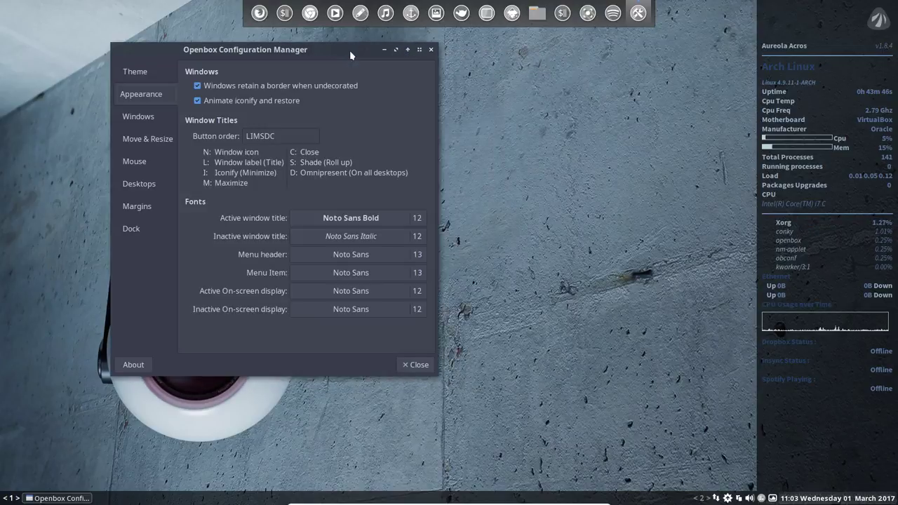
click(407, 50)
scroll(359, 54, down, 1)
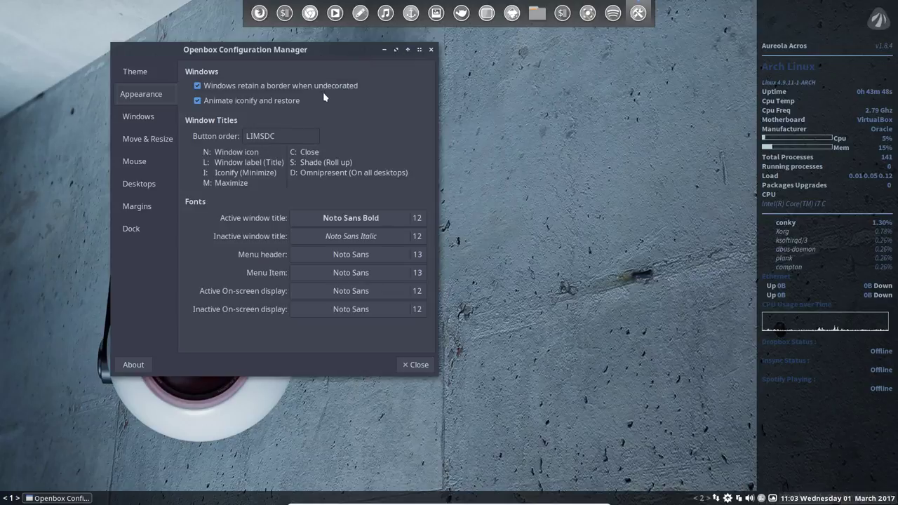
click(407, 50)
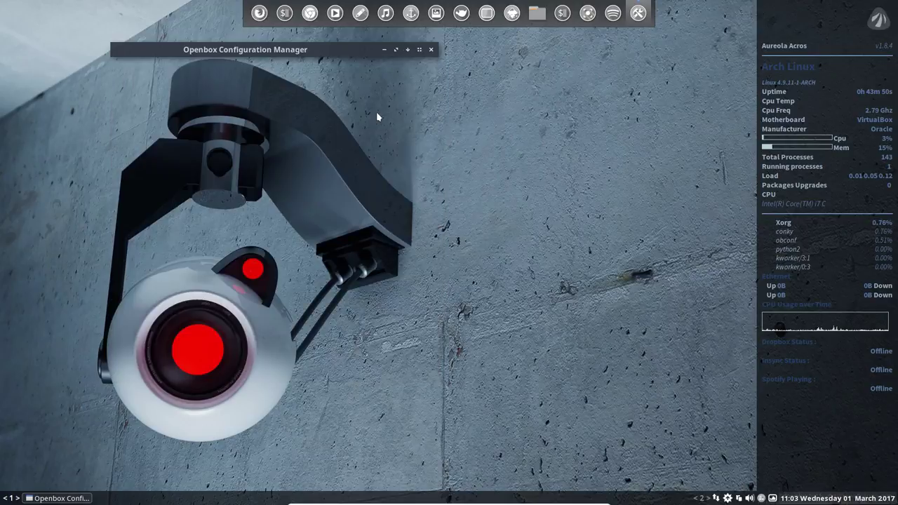
click(407, 51)
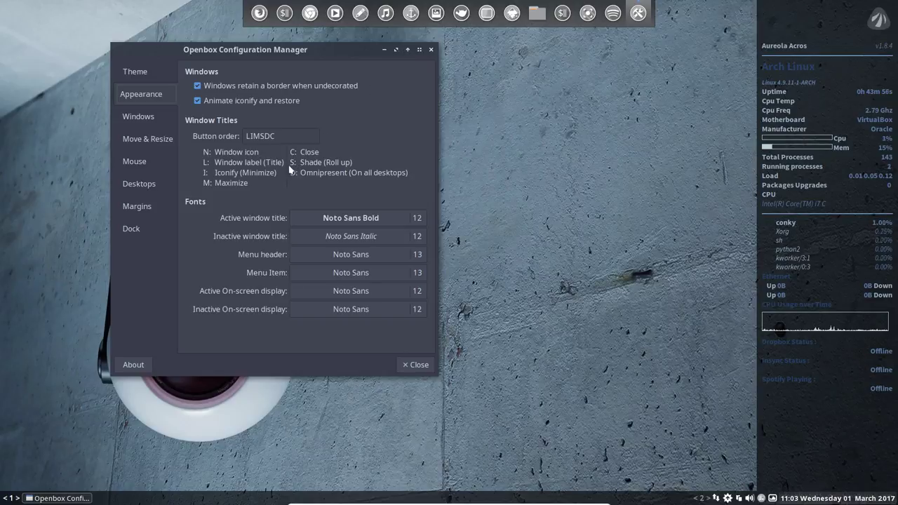
Try adding the window icon (N) to the start of the title bar button order, and remove it again
double_click(246, 135)
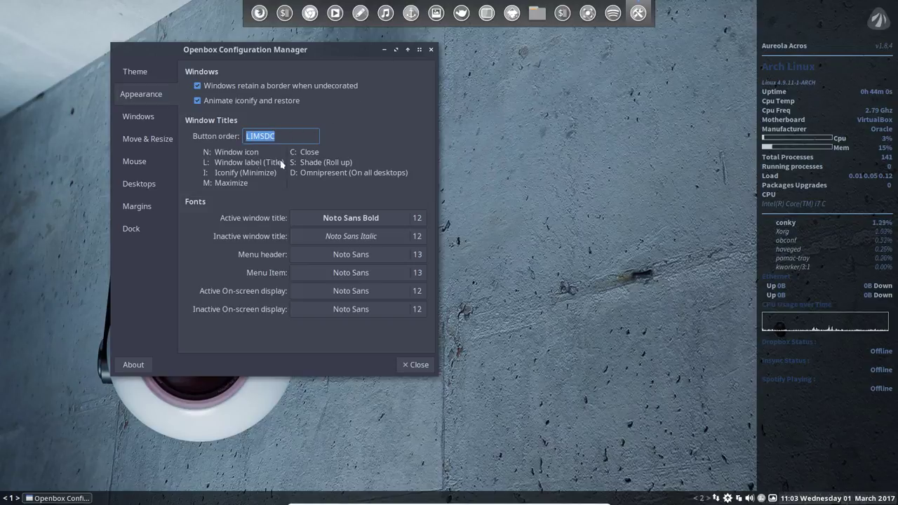
click(247, 136)
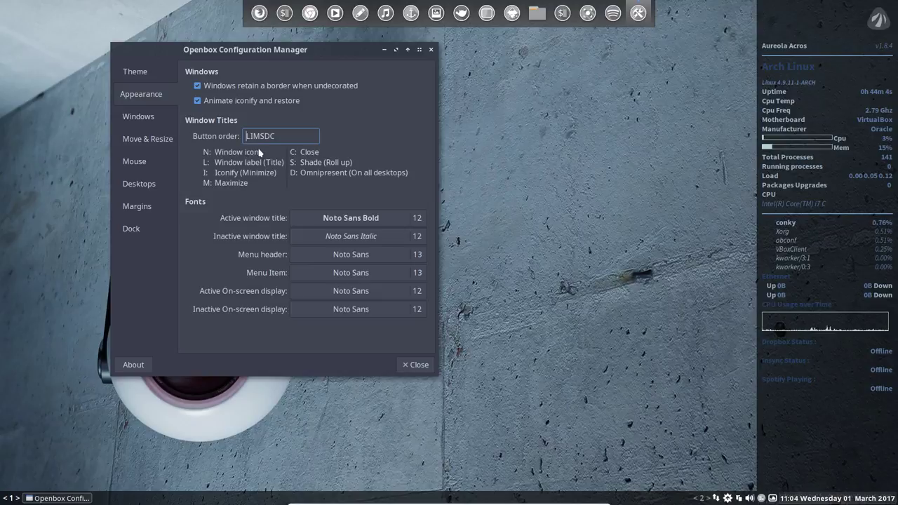
key(shift+End)
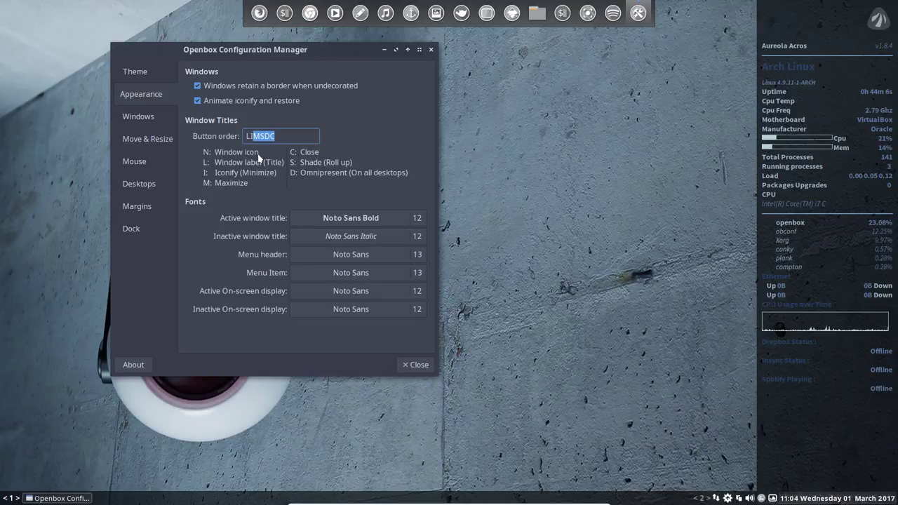
click(254, 136)
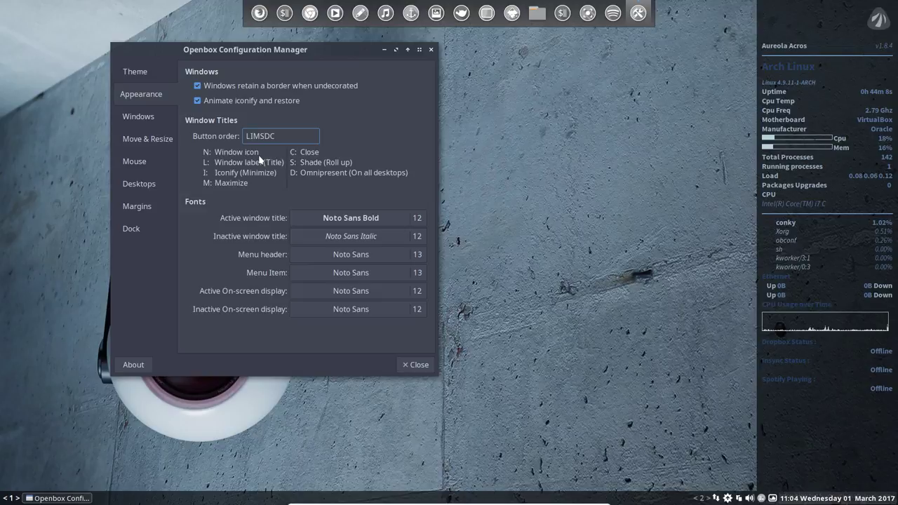
key(Left)
key(Left)
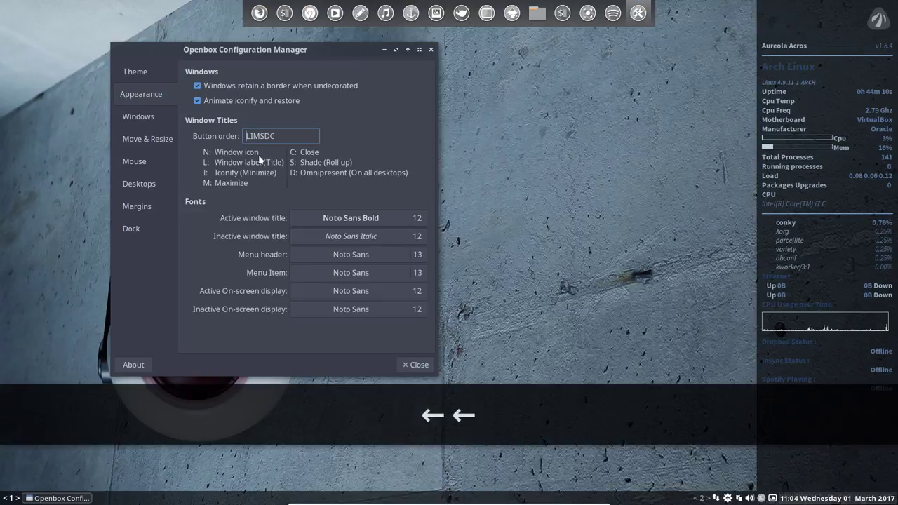
text(N)
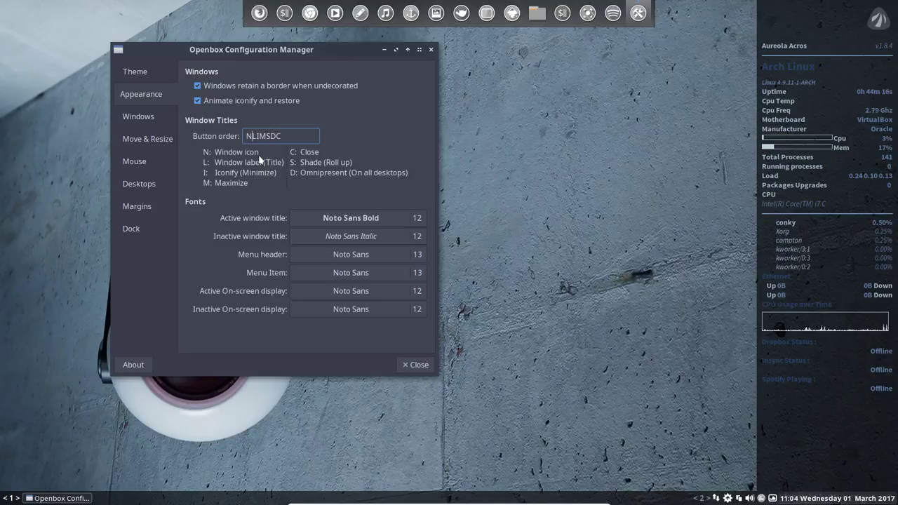
key(BackSpace)
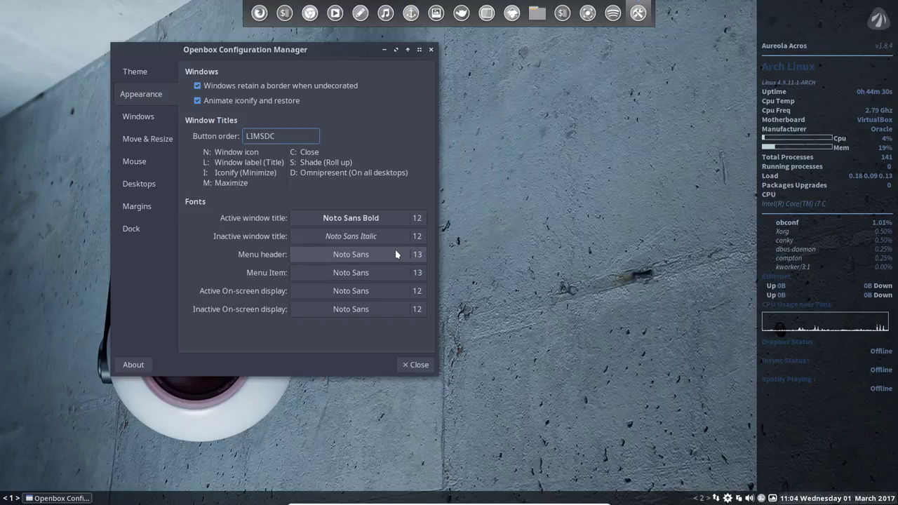
Check the desktop menu's text size and set the menu header font size to 12
right_click(548, 180)
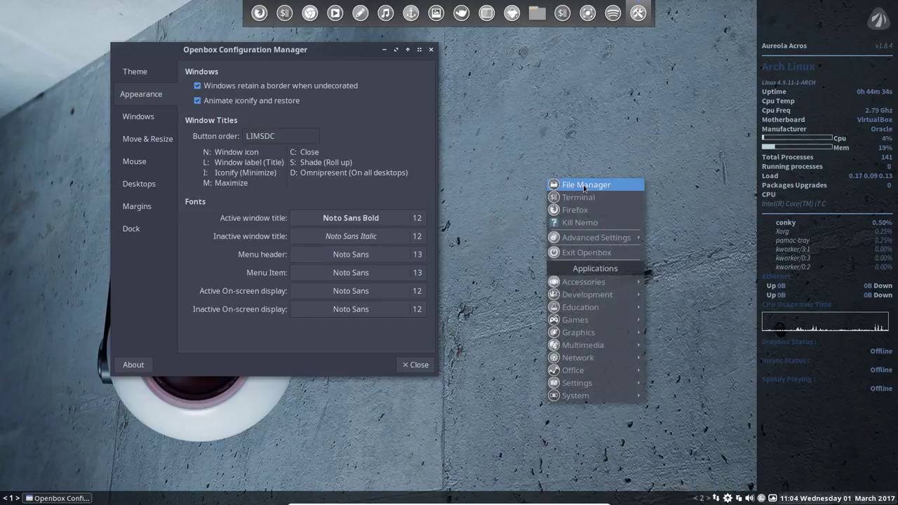
click(419, 257)
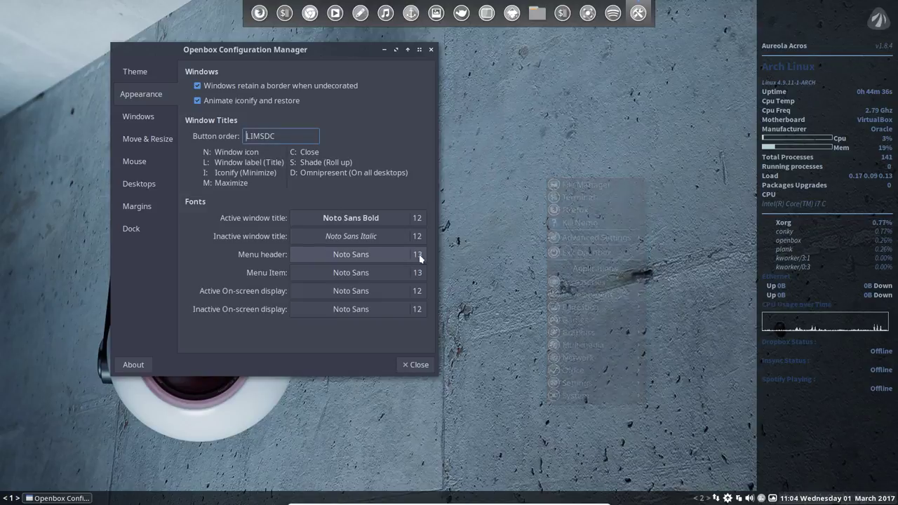
click(421, 259)
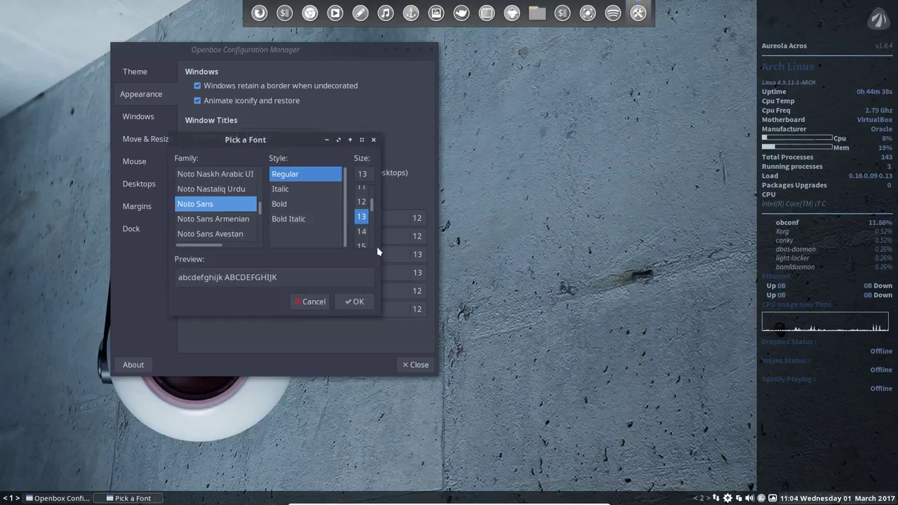
click(359, 203)
click(353, 301)
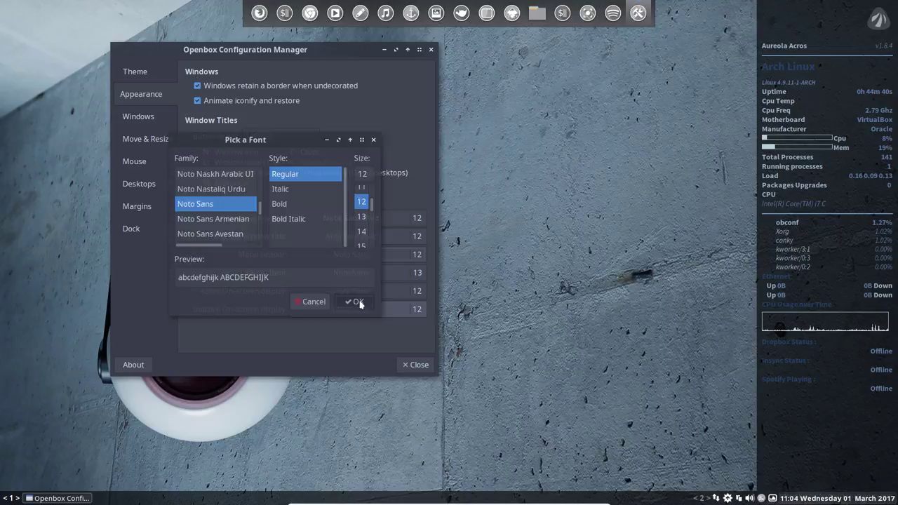
Set the menu item font size to 12
click(417, 271)
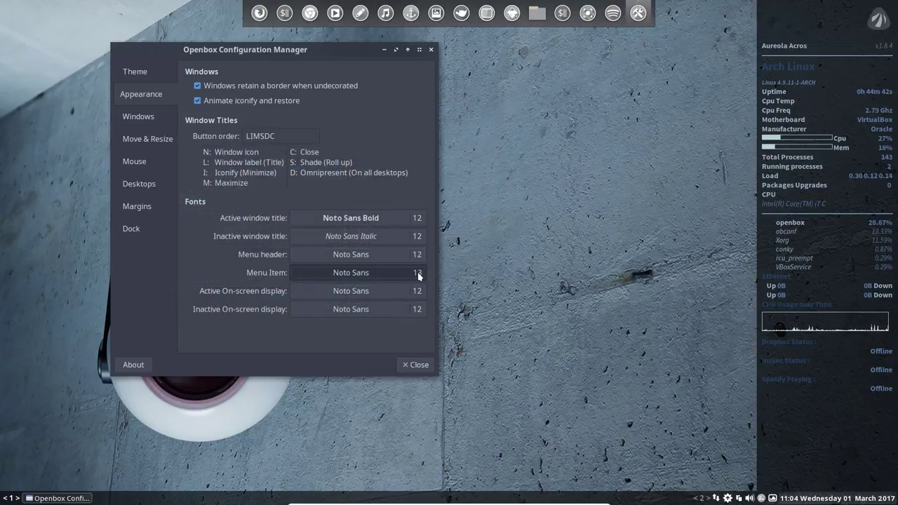
click(361, 202)
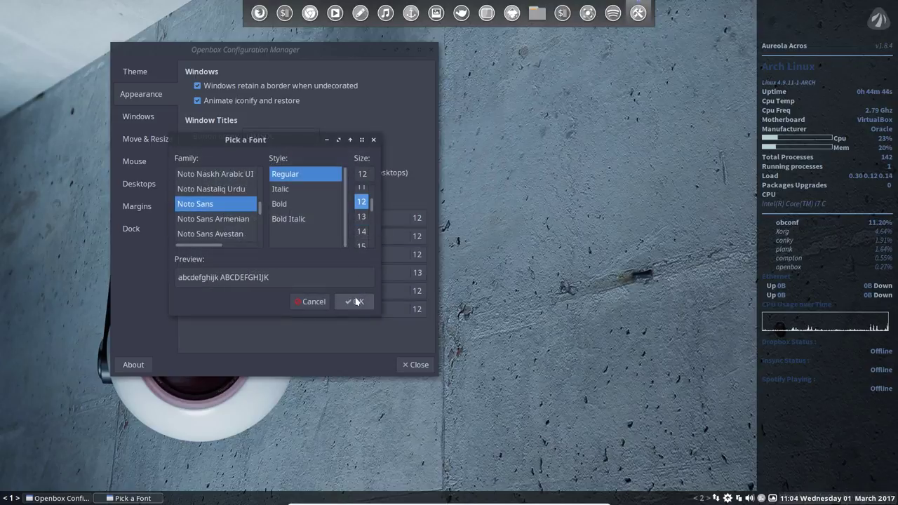
click(355, 303)
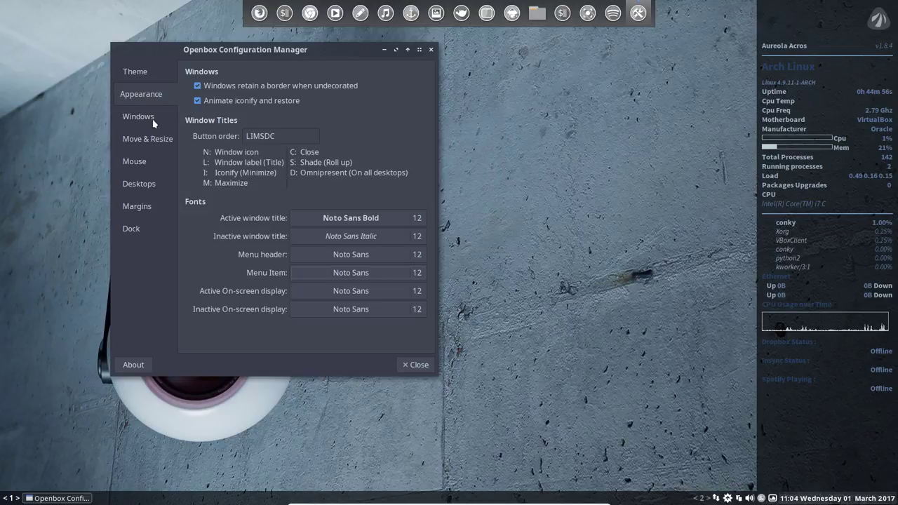
Move the configuration window aside and generate a static Openbox menu with icons using Obmenu-Generator from the desktop menu
drag(350, 47, 289, 54)
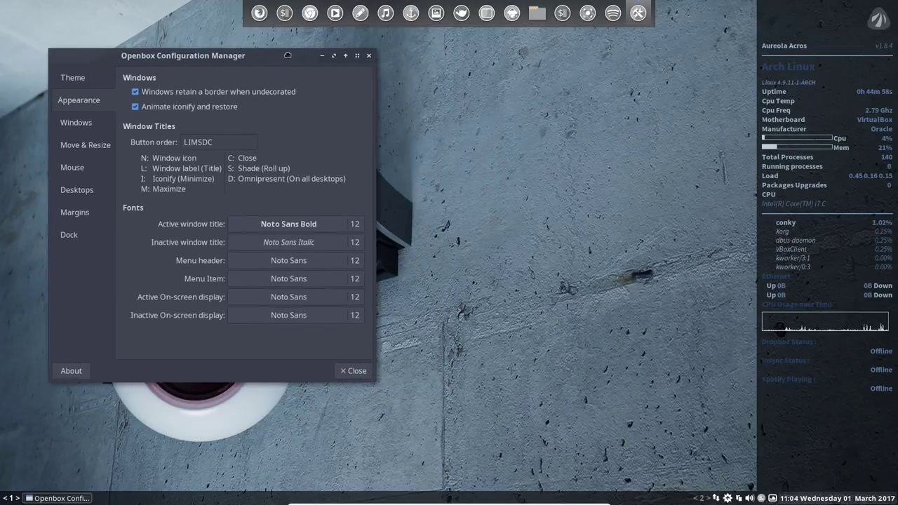
right_click(512, 123)
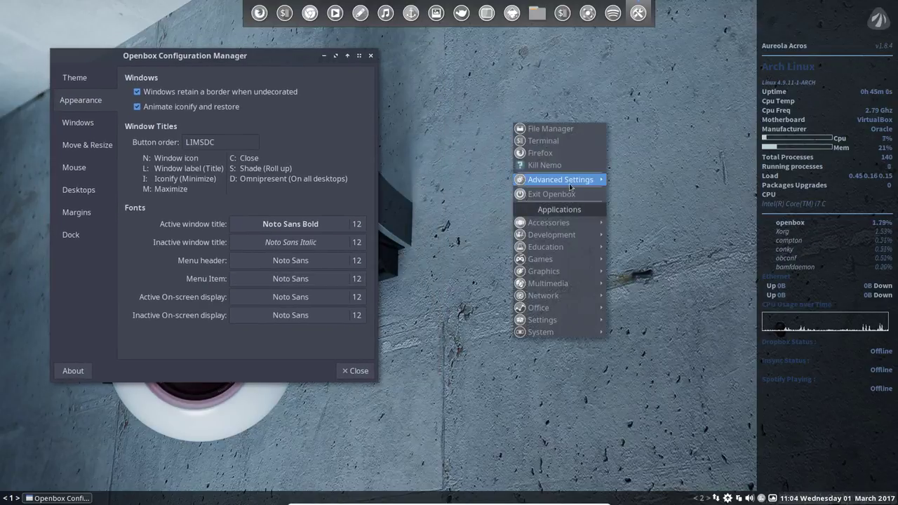
mouse_move(600, 176)
mouse_move(652, 203)
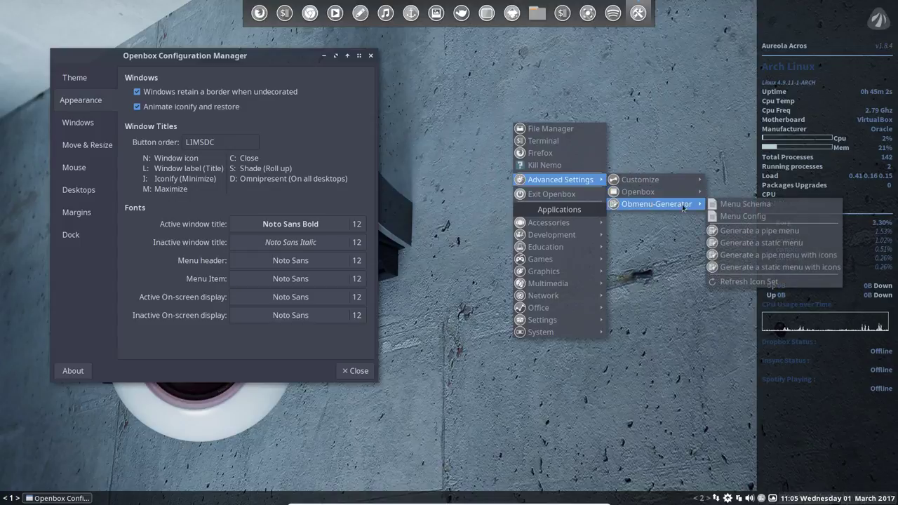
click(757, 269)
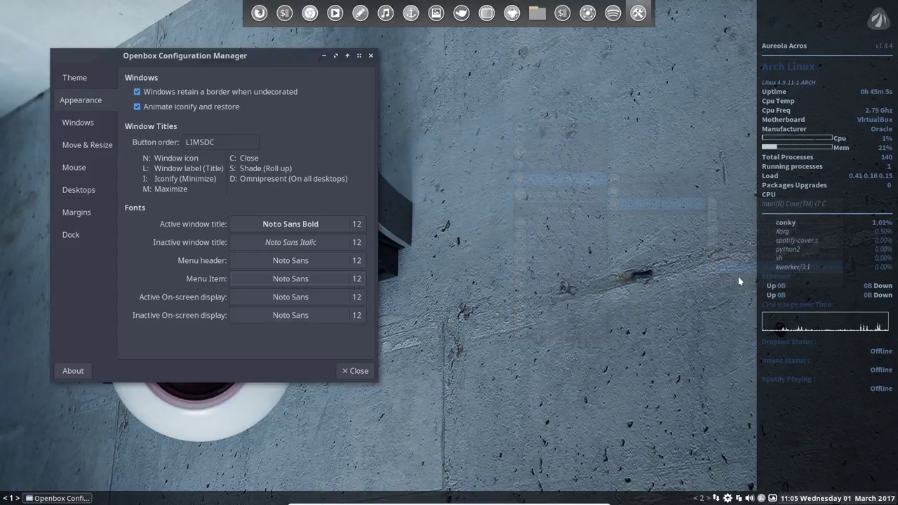
Review the regenerated desktop menu's text and icons twice, dismissing it without choosing an entry
right_click(477, 133)
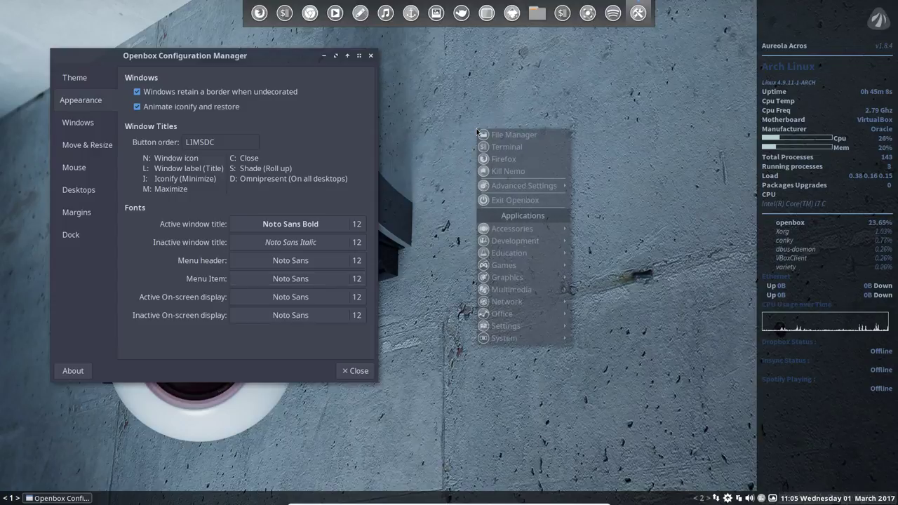
mouse_move(544, 189)
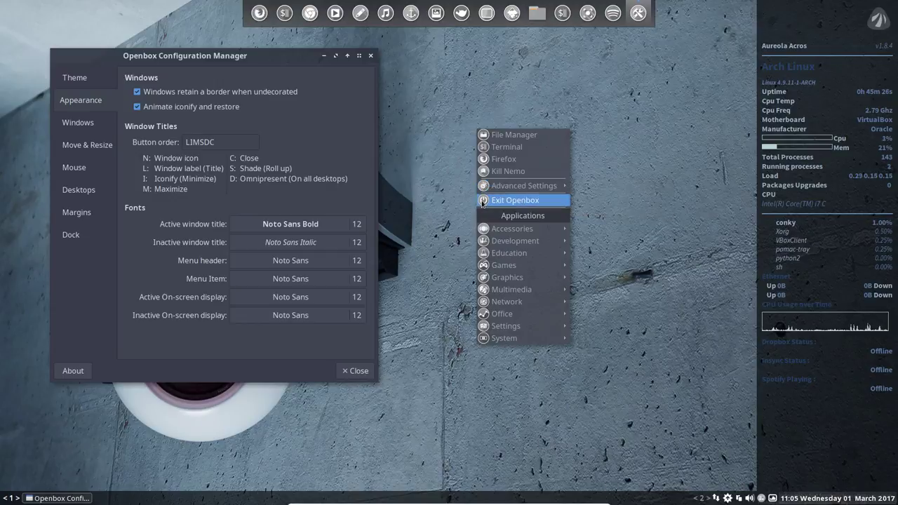
click(429, 209)
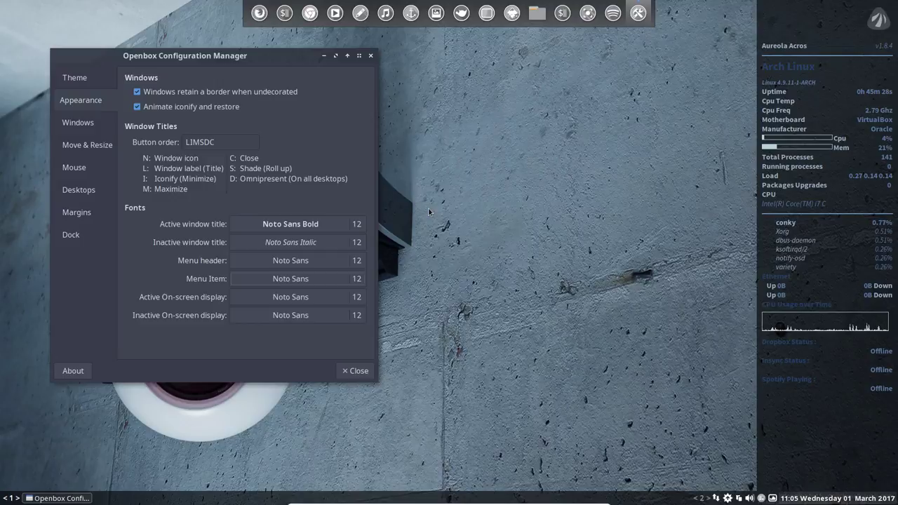
right_click(429, 209)
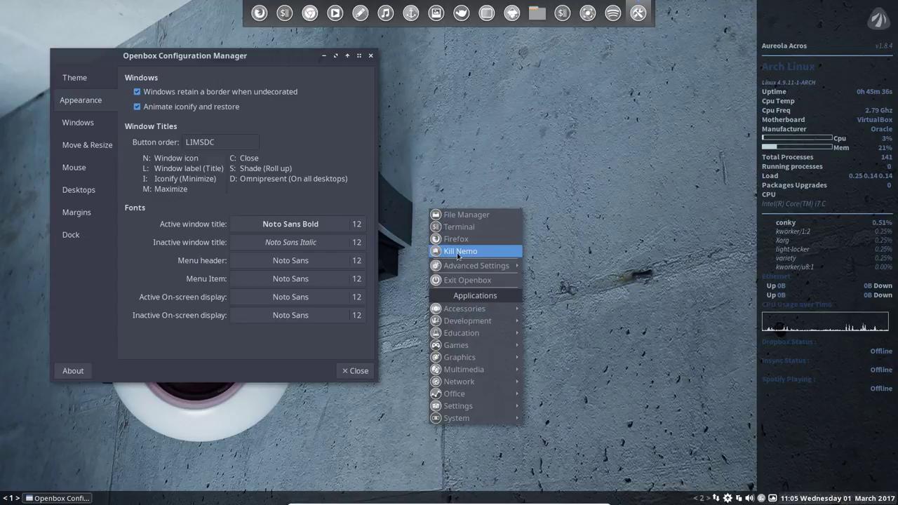
click(477, 184)
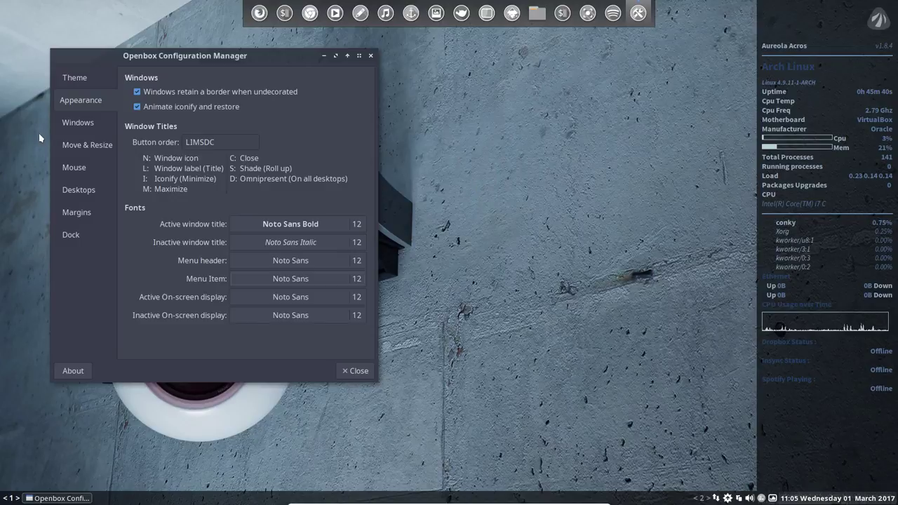
Show the Windows settings for focus, placement and primary monitor, and move the configuration window toward the middle of the desktop
click(77, 123)
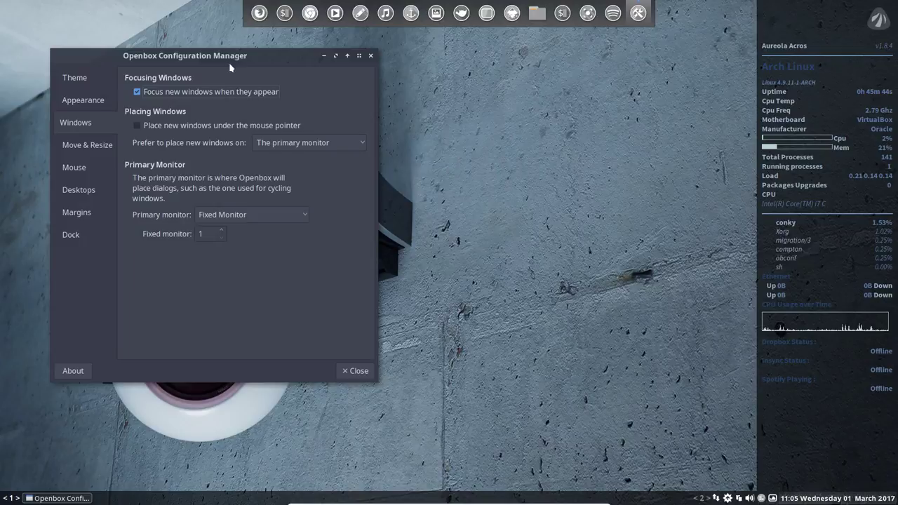
drag(229, 63, 383, 50)
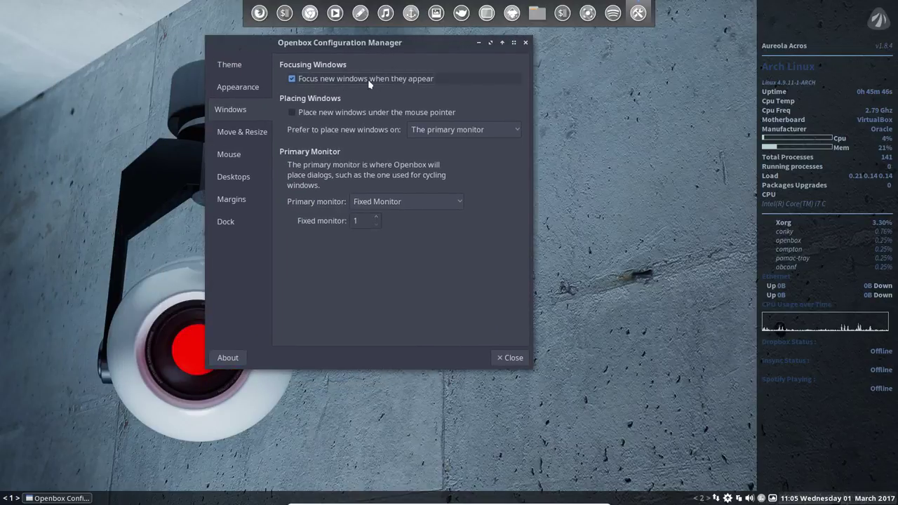
Show the Move & Resize, Mouse and Desktops settings of the Openbox configuration one after another
click(247, 138)
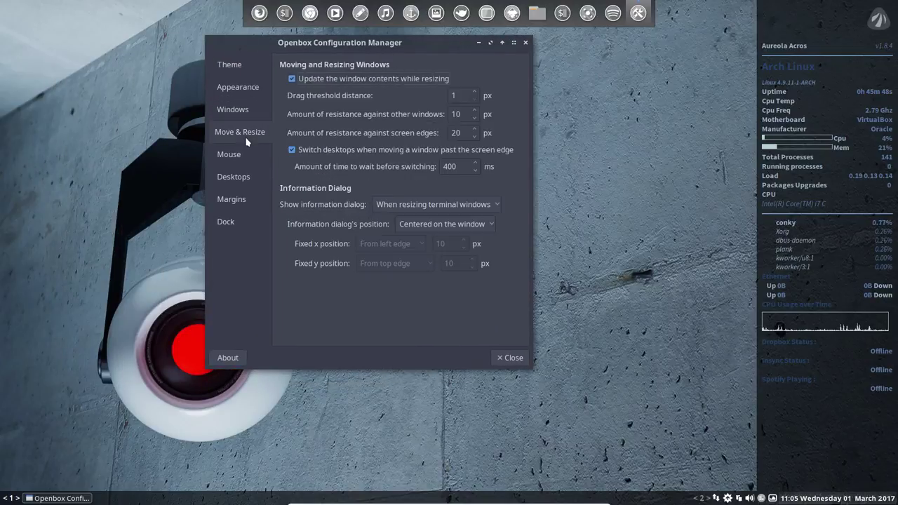
click(230, 162)
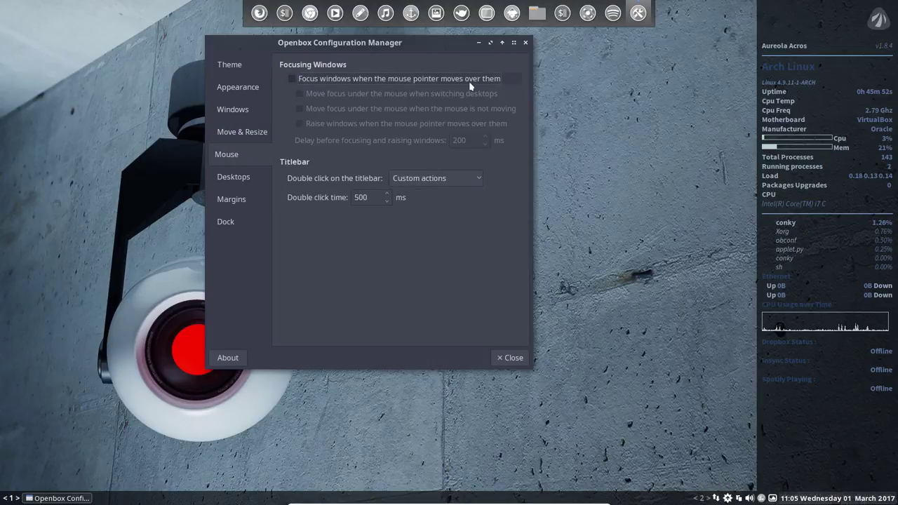
click(238, 181)
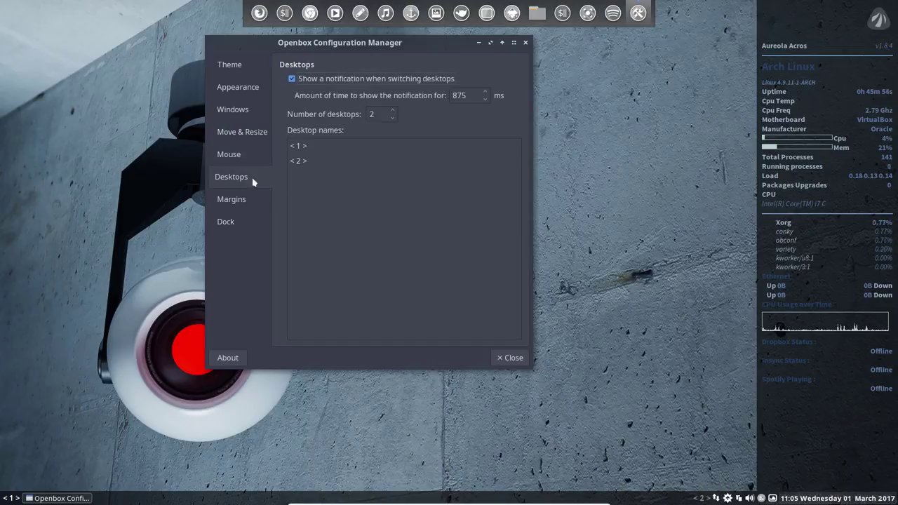
Move the configuration window aside and open the name of desktop < 1 > for editing
click(301, 147)
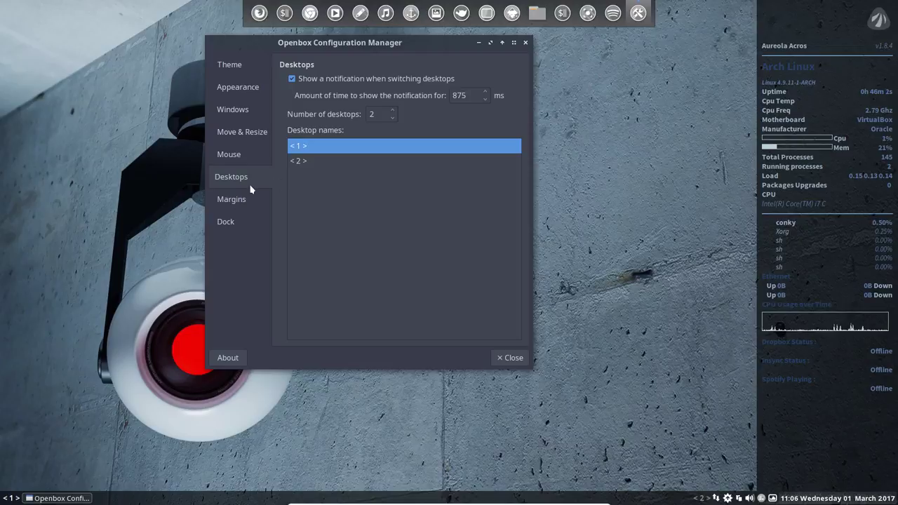
drag(372, 45, 253, 55)
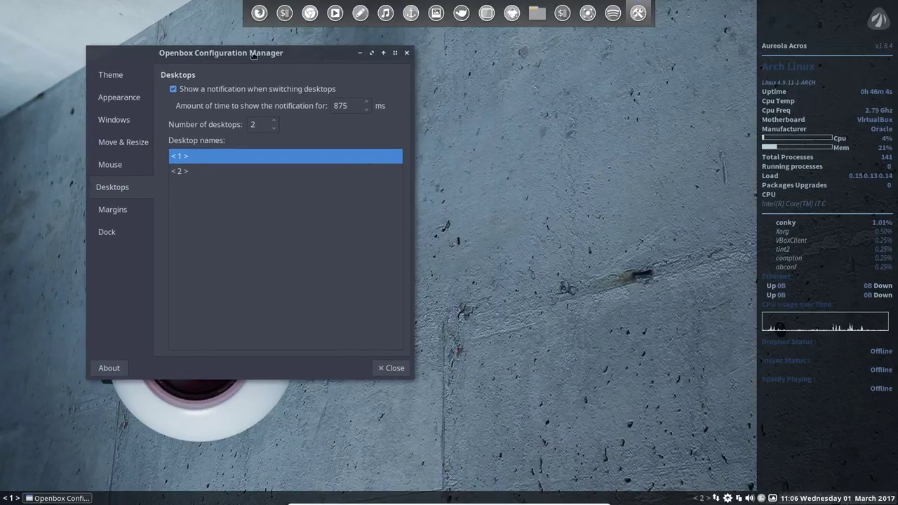
click(199, 155)
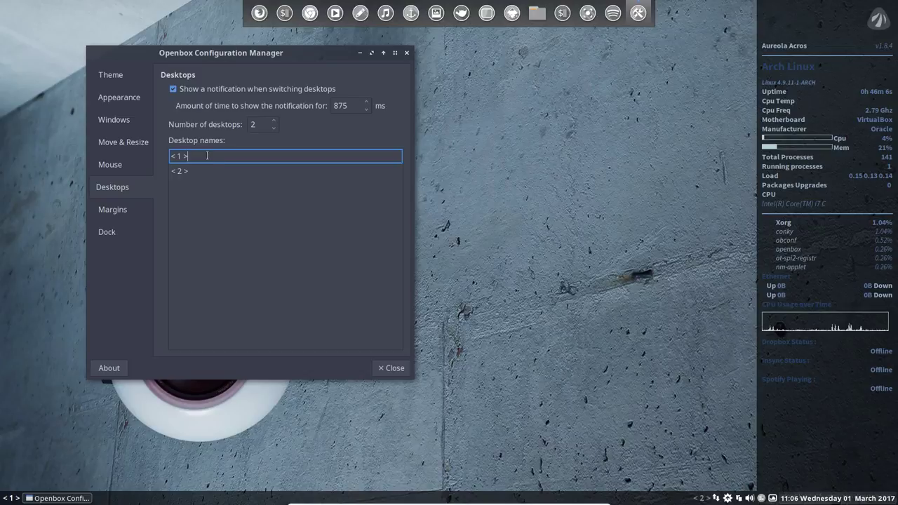
click(210, 170)
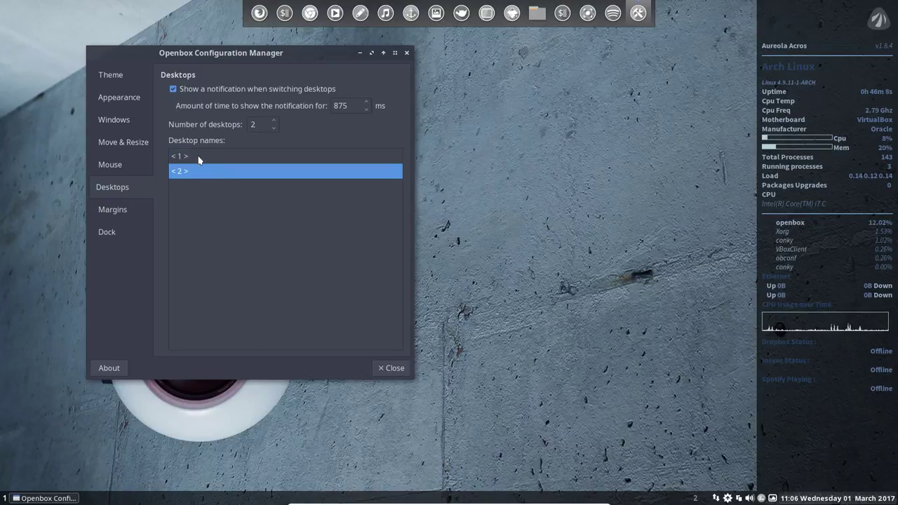
double_click(194, 156)
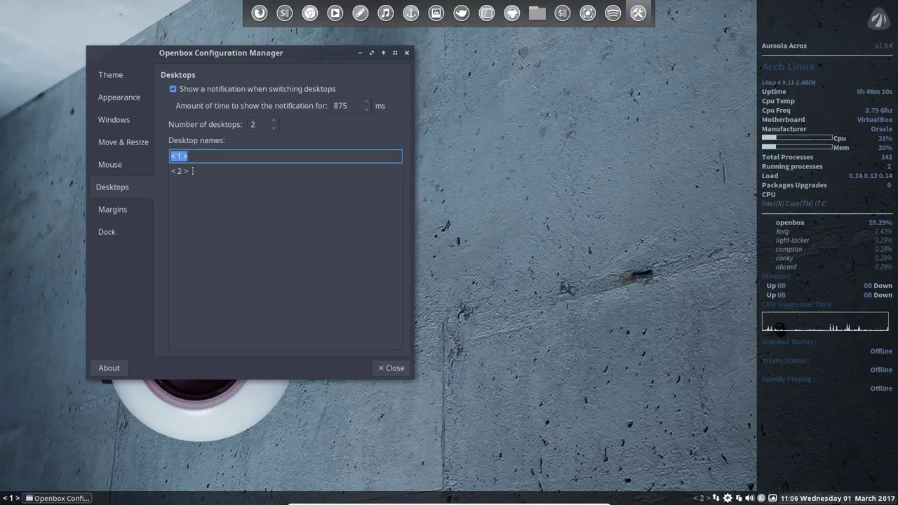
Show the desktop margin settings and try out the top margin, lowering it again
click(131, 212)
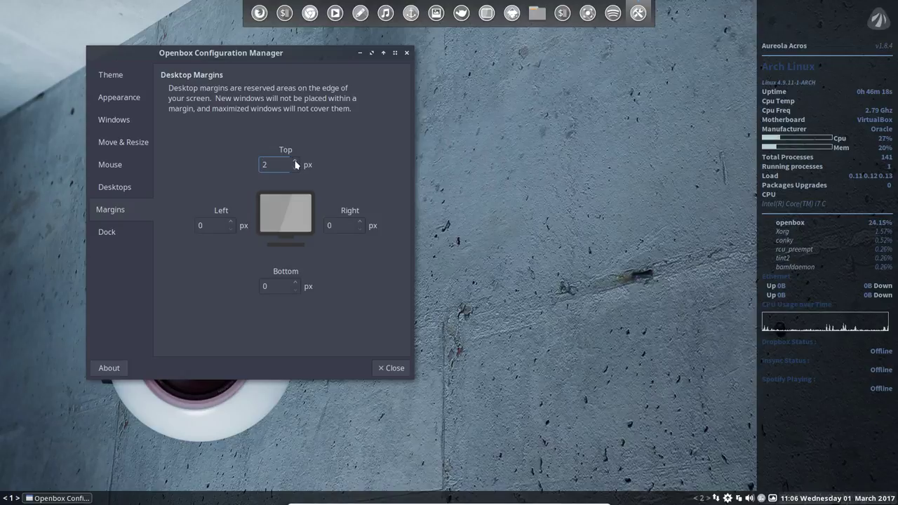
click(295, 167)
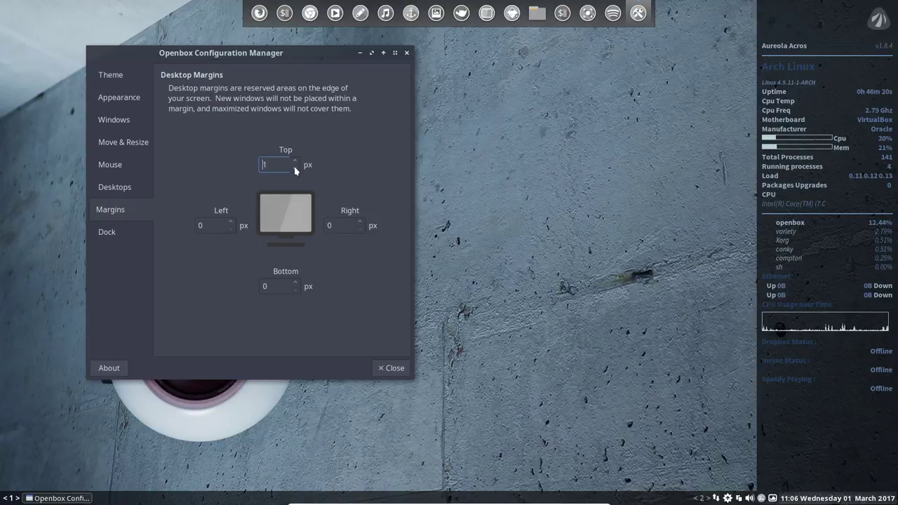
click(295, 168)
Show the Dock settings and close the Openbox configuration window
click(126, 231)
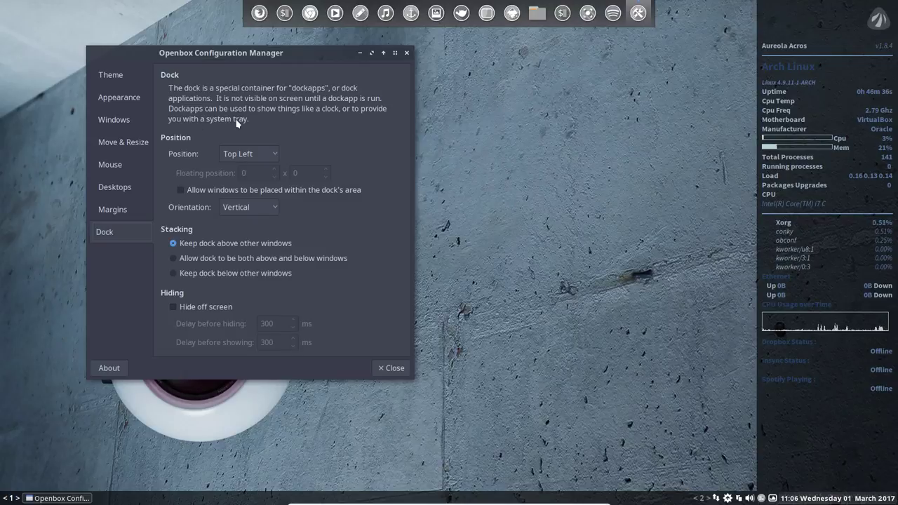
click(389, 368)
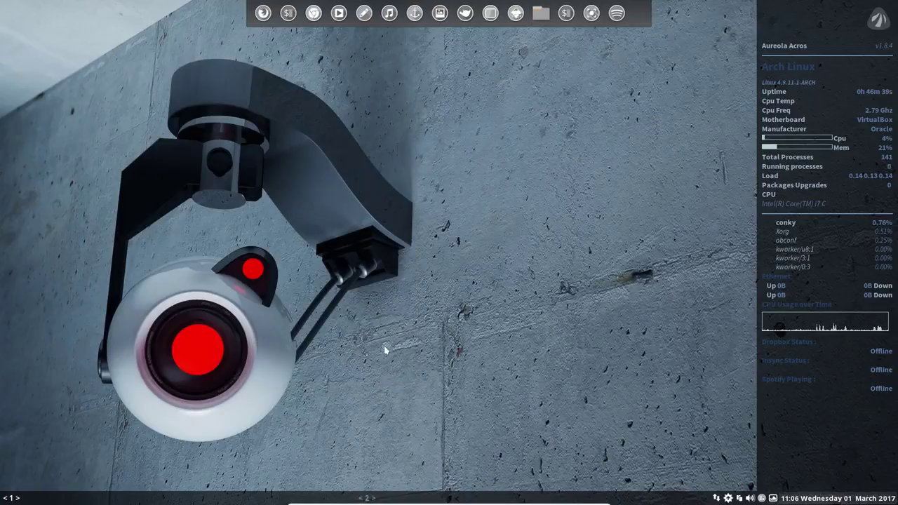
Review the desktop menu's Advanced Settings and application category submenus, then dismiss the menu without choosing an entry
right_click(409, 90)
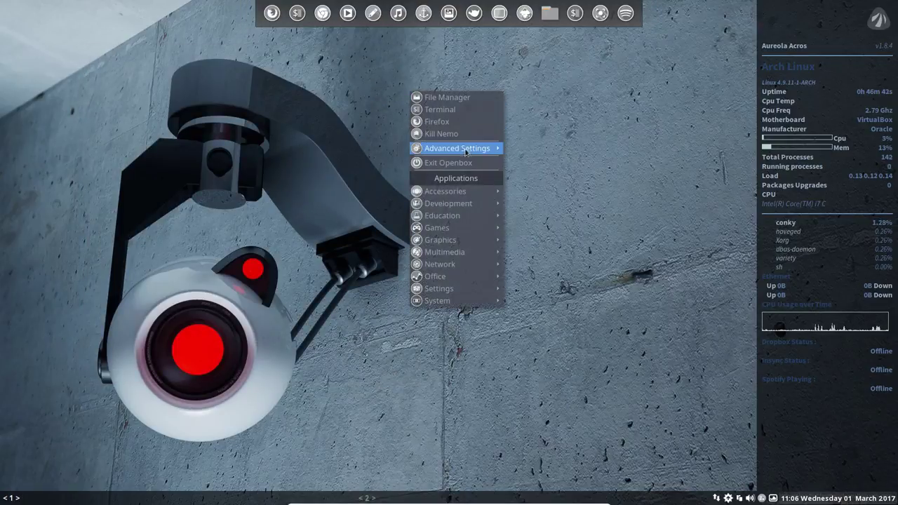
mouse_move(501, 152)
mouse_move(537, 148)
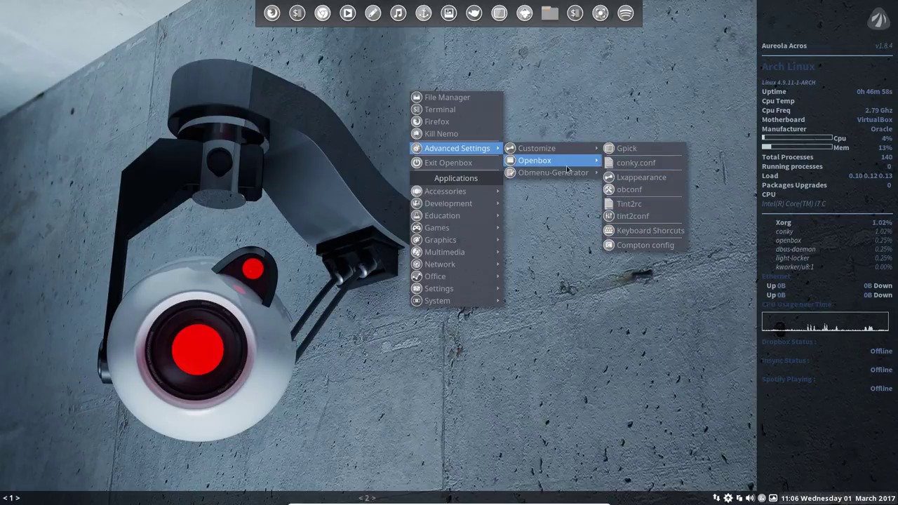
mouse_move(569, 174)
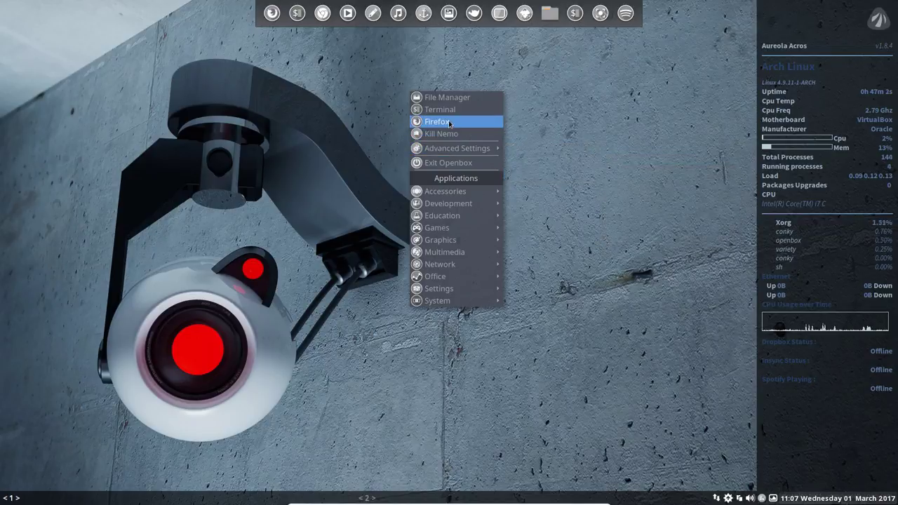
mouse_move(449, 256)
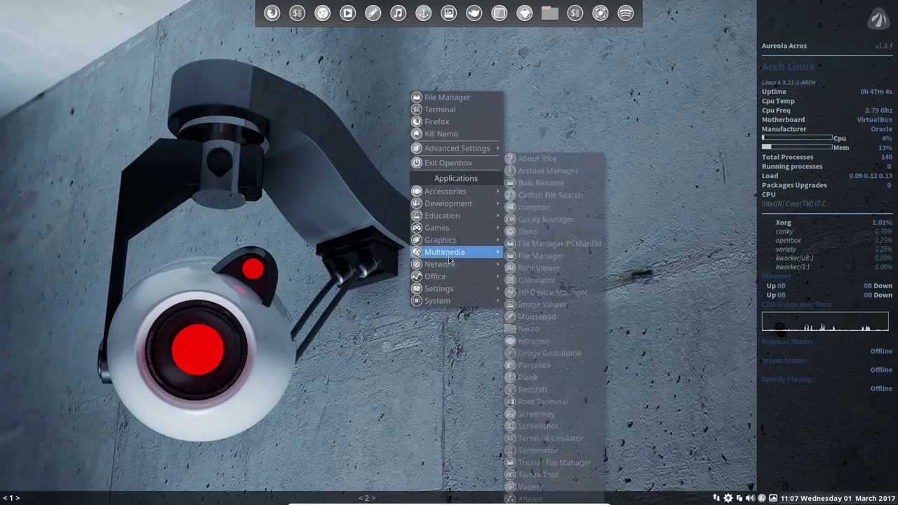
mouse_move(449, 302)
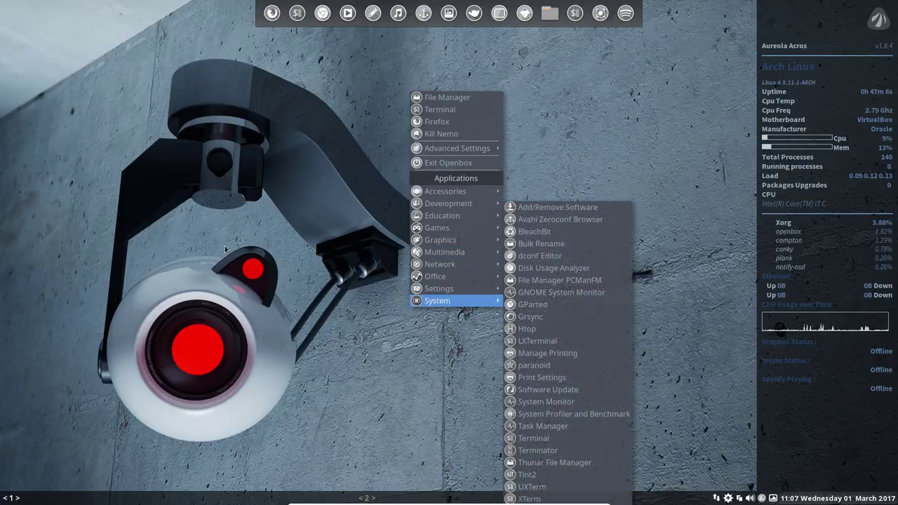
click(223, 244)
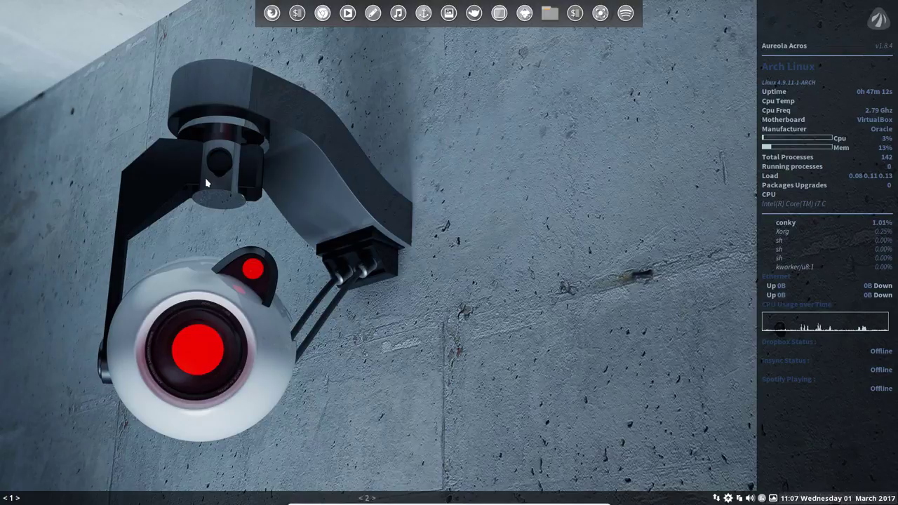
key(super+shift+b)
key(super+shift+b)
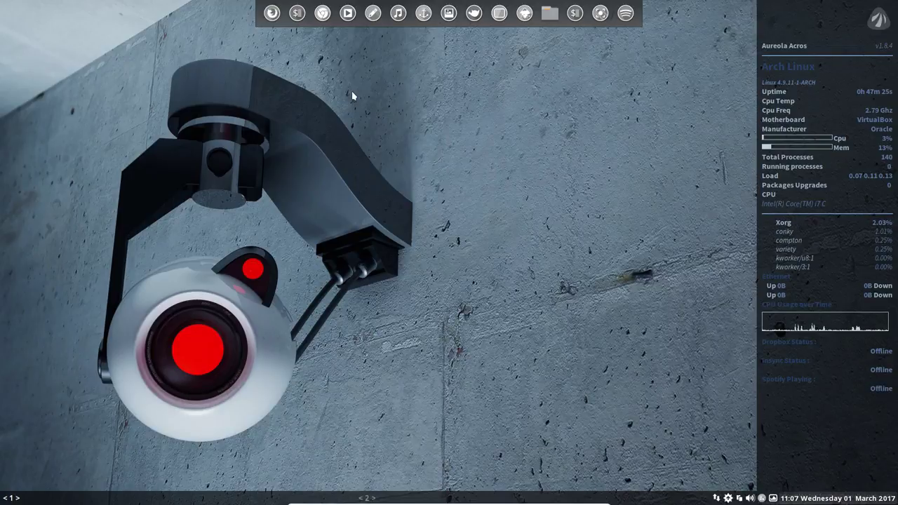
Open the obkey keyboard shortcut editor from the desktop menu's Customize entries and enlarge its window
right_click(356, 88)
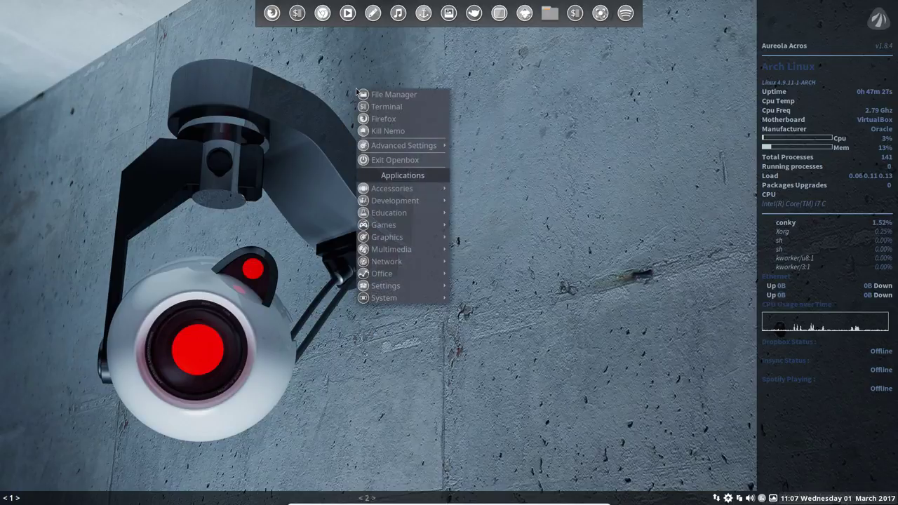
click(435, 149)
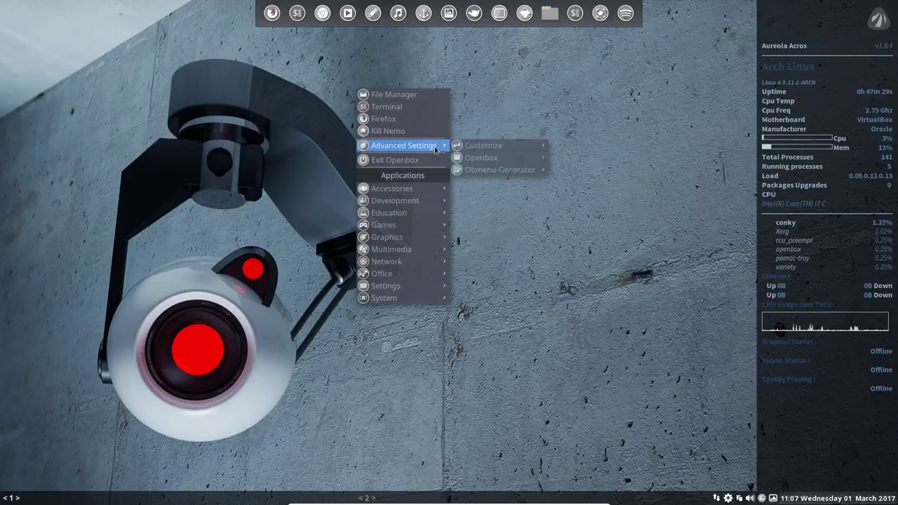
mouse_move(503, 170)
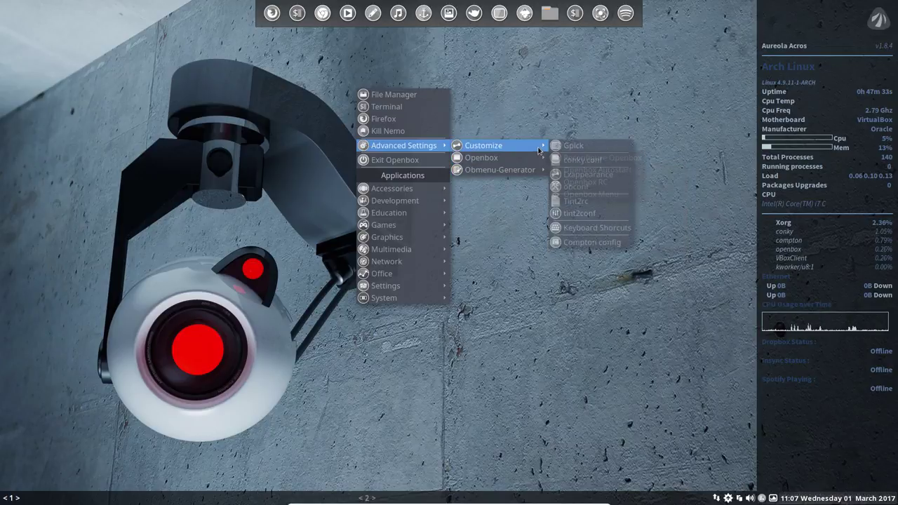
click(595, 230)
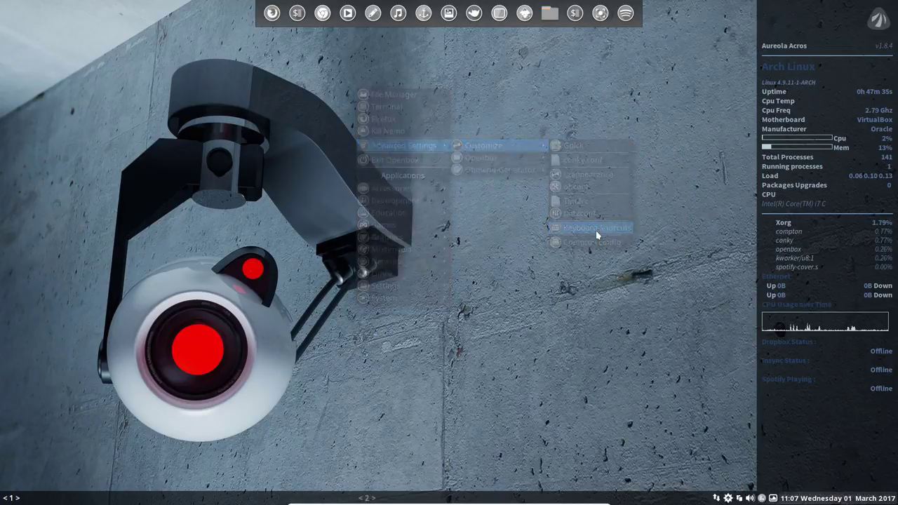
key(super+c)
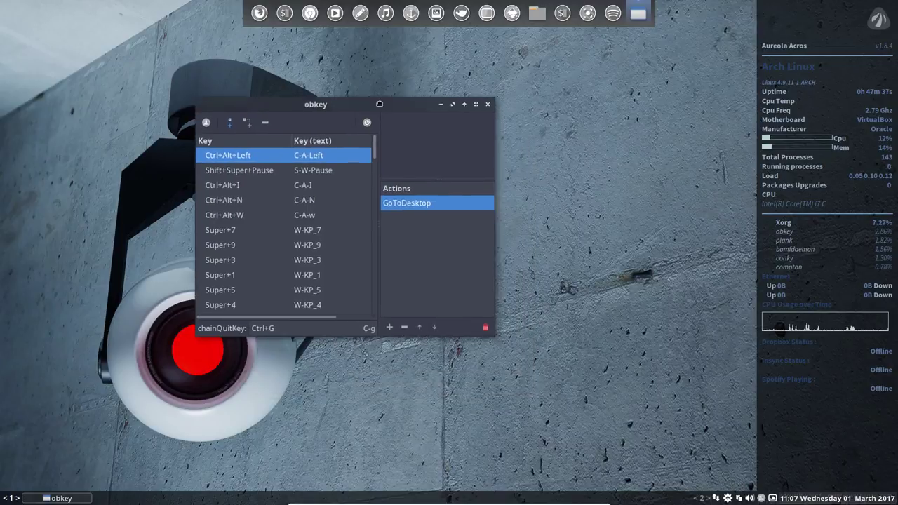
drag(467, 315, 731, 468)
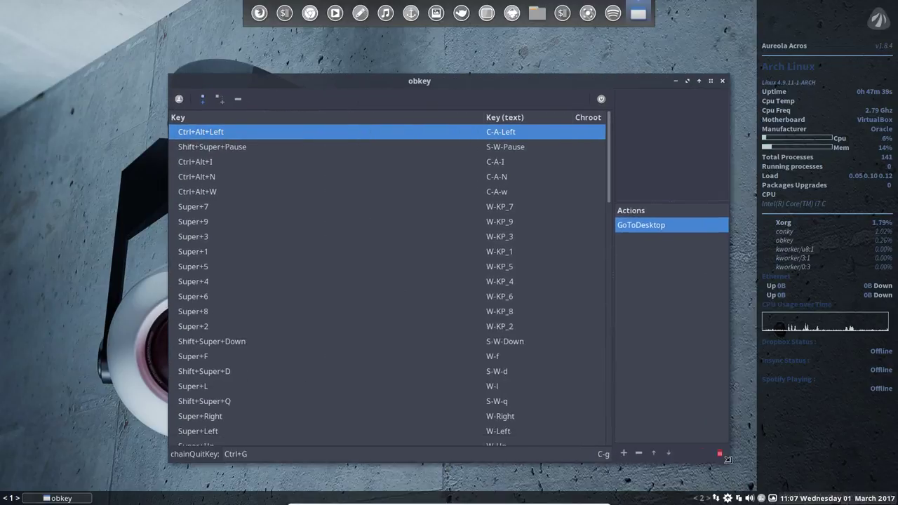
Find the Ctrl+Alt+B binding in the shortcut list and select it to show its action and command
scroll(263, 357, down, 5)
scroll(263, 356, down, 10)
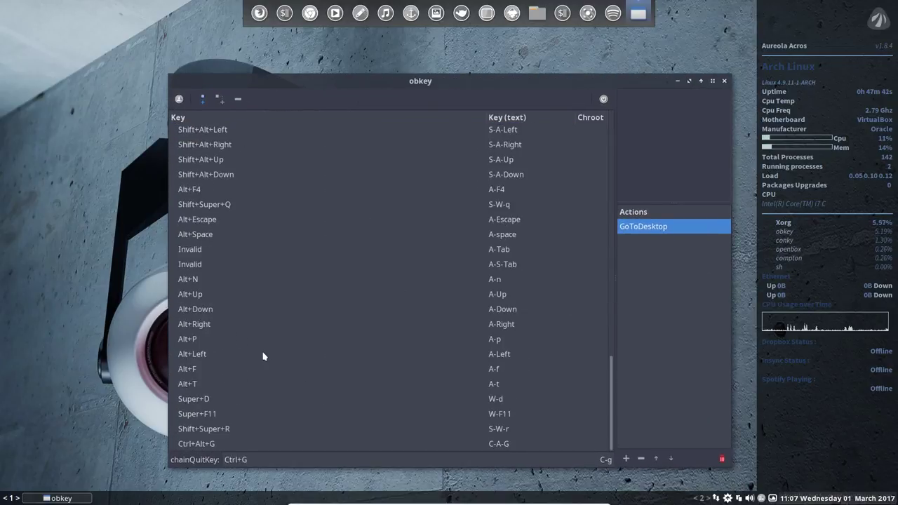
scroll(263, 356, up, 1)
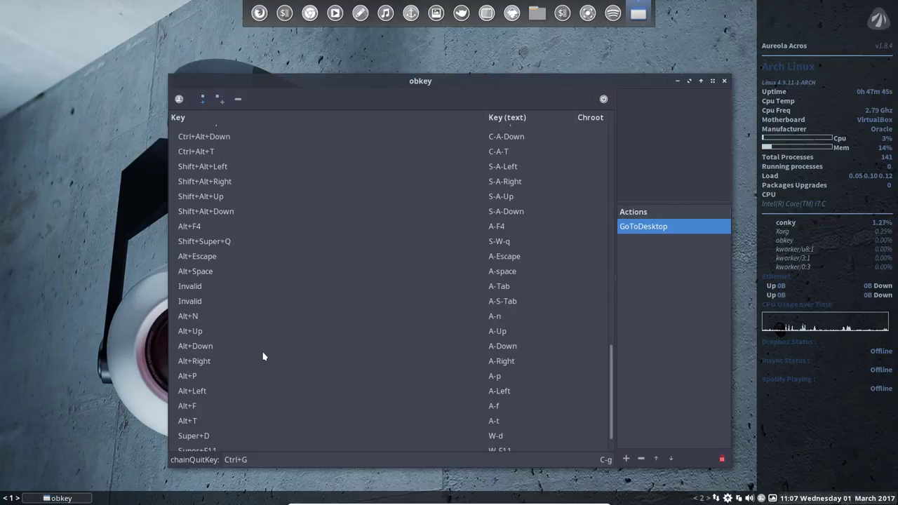
key(super+shift+b)
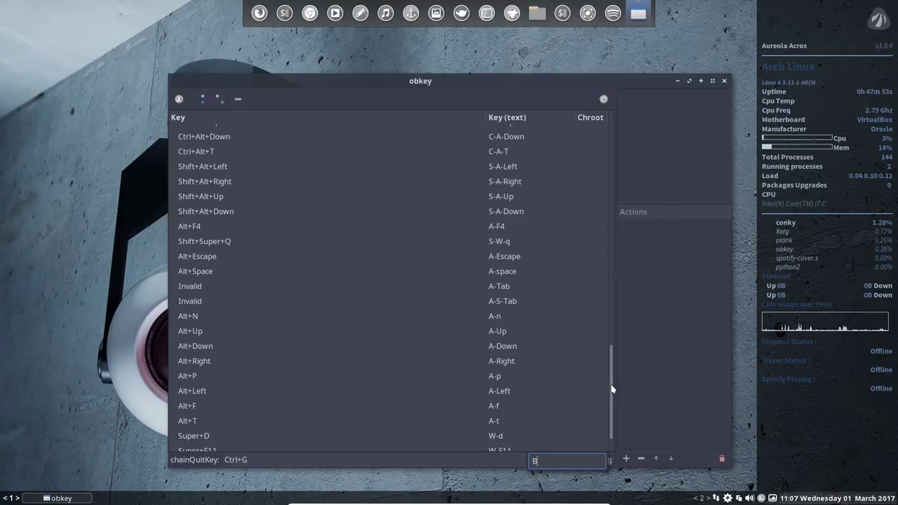
click(612, 413)
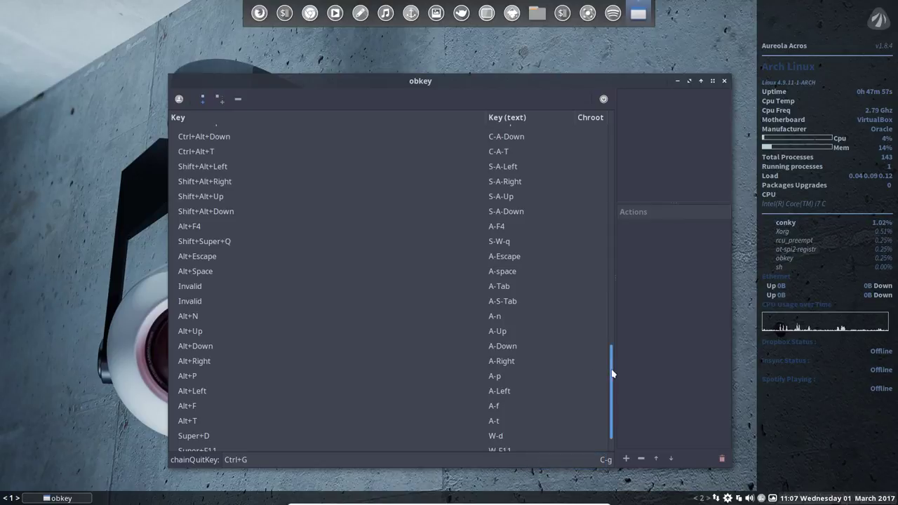
drag(611, 377, 609, 317)
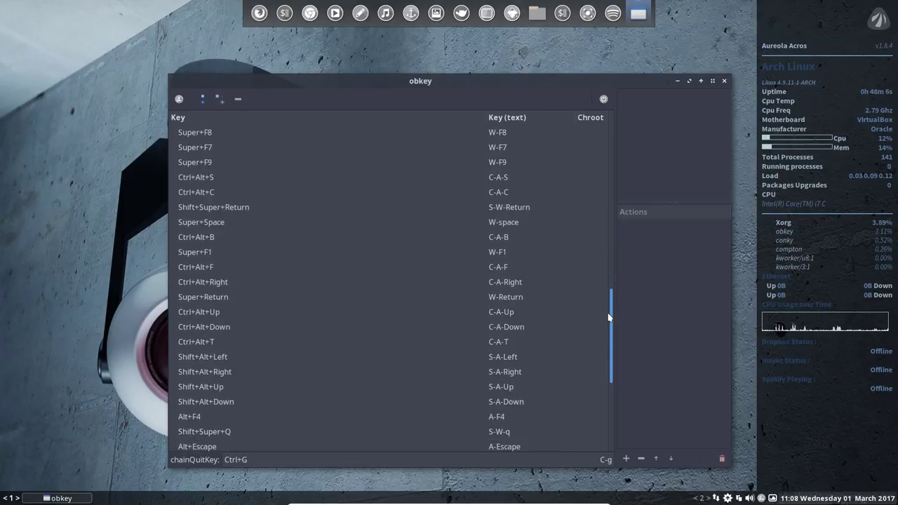
click(488, 237)
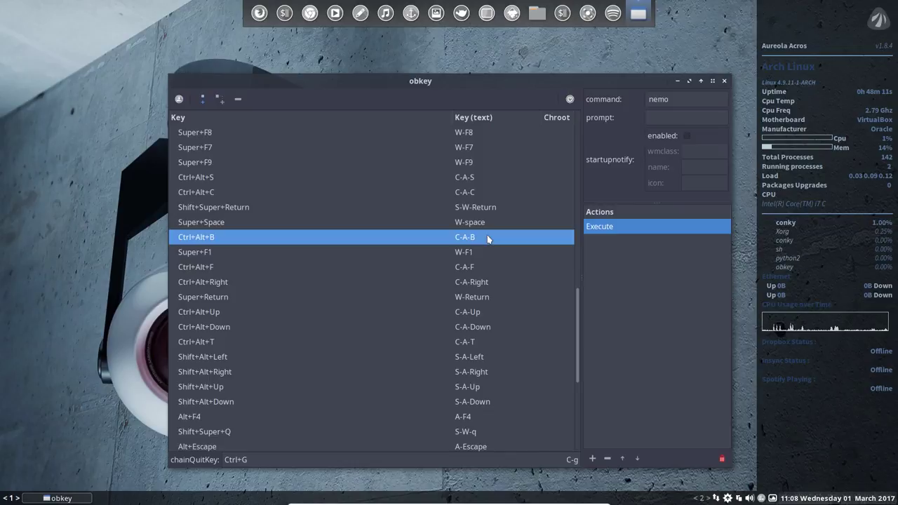
key(ctrl+alt+b)
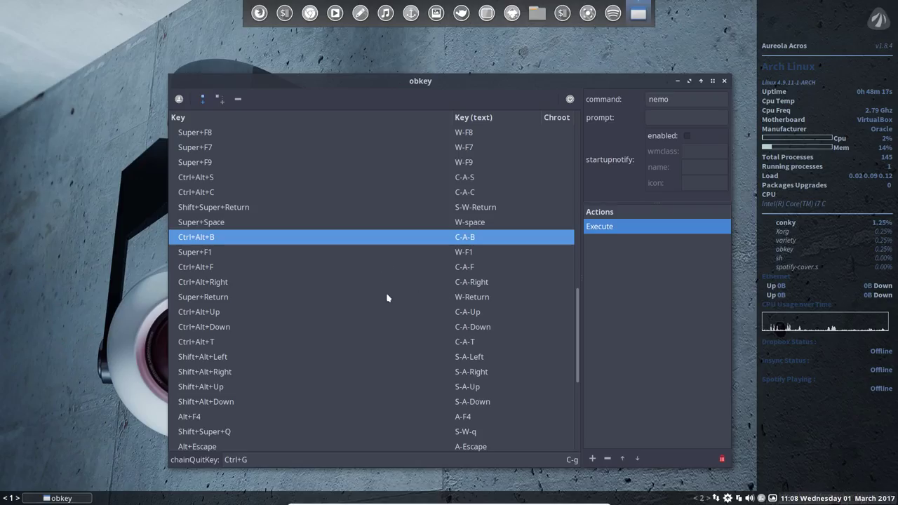
Look through the other key bindings in the shortcut list
scroll(386, 310, down, 5)
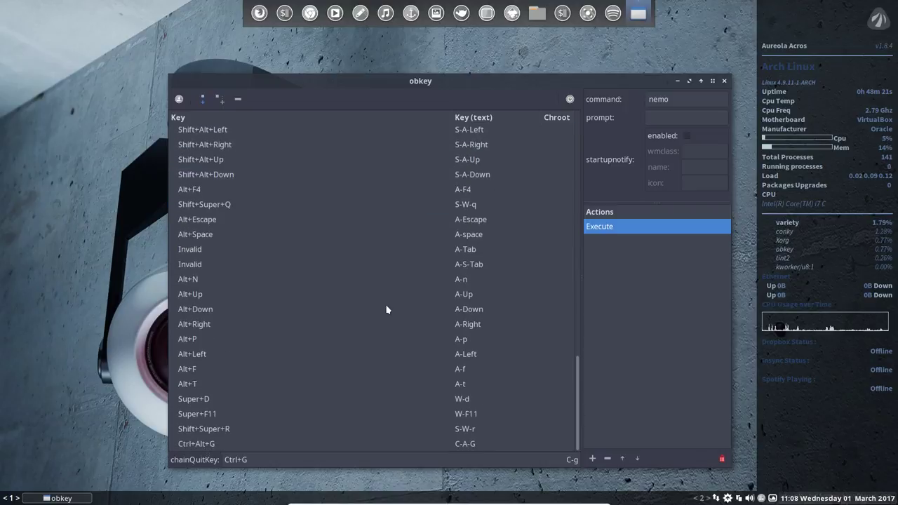
scroll(386, 310, up, 2)
scroll(386, 309, up, 10)
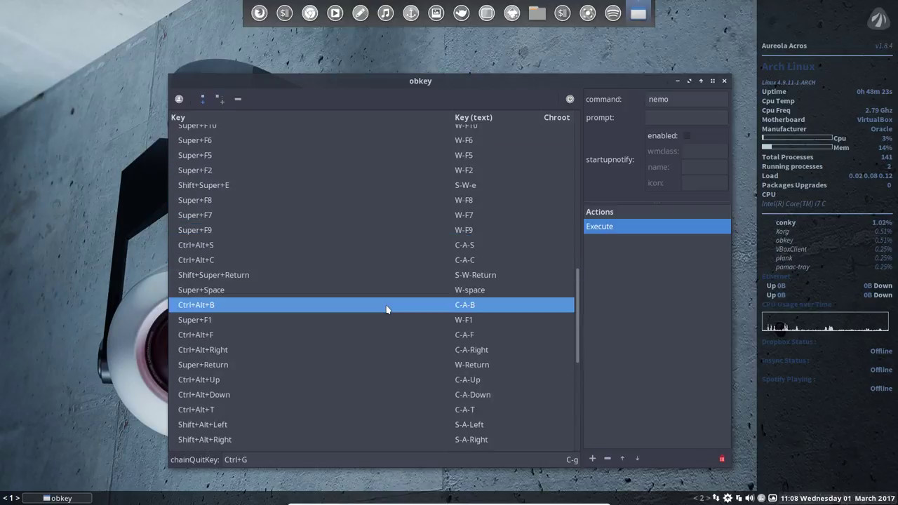
scroll(386, 310, up, 4)
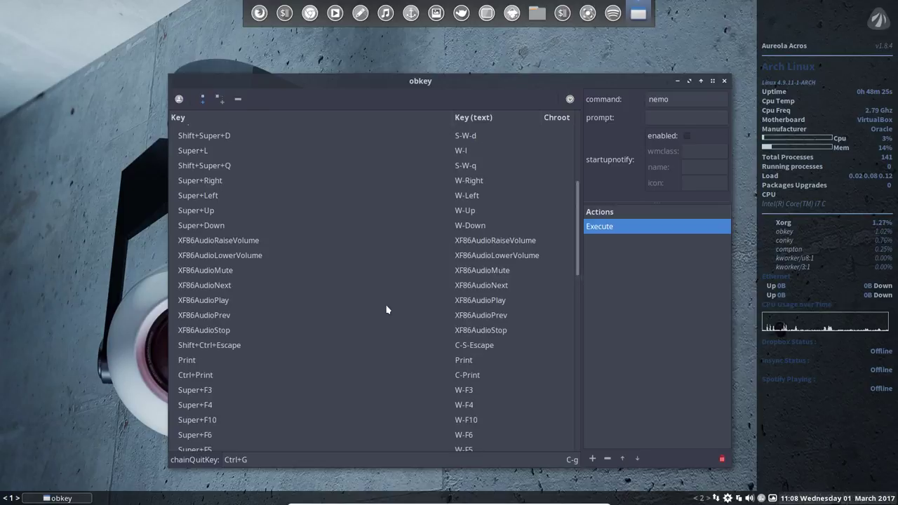
Add a new key binding below Ctrl+Alt+B in the shortcut list and assign it the combination Shift+Super+B
scroll(385, 309, up, 1)
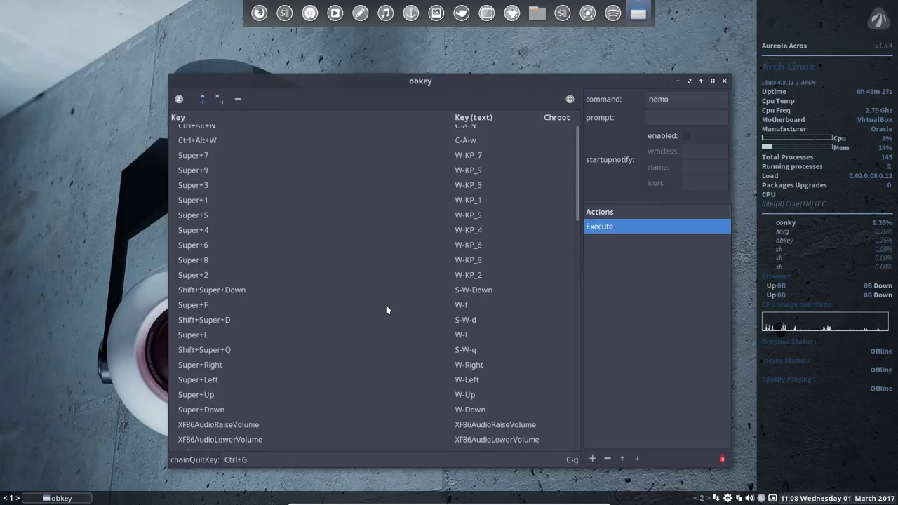
scroll(386, 309, up, 1)
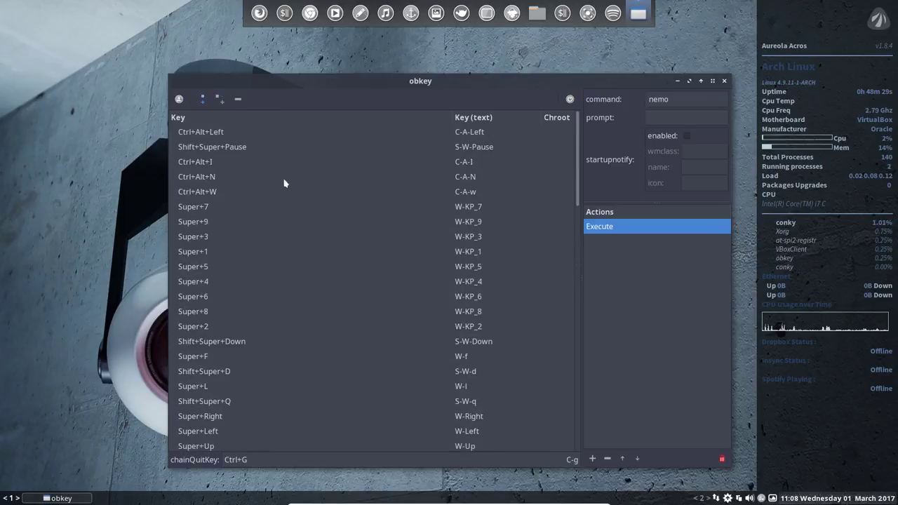
click(204, 100)
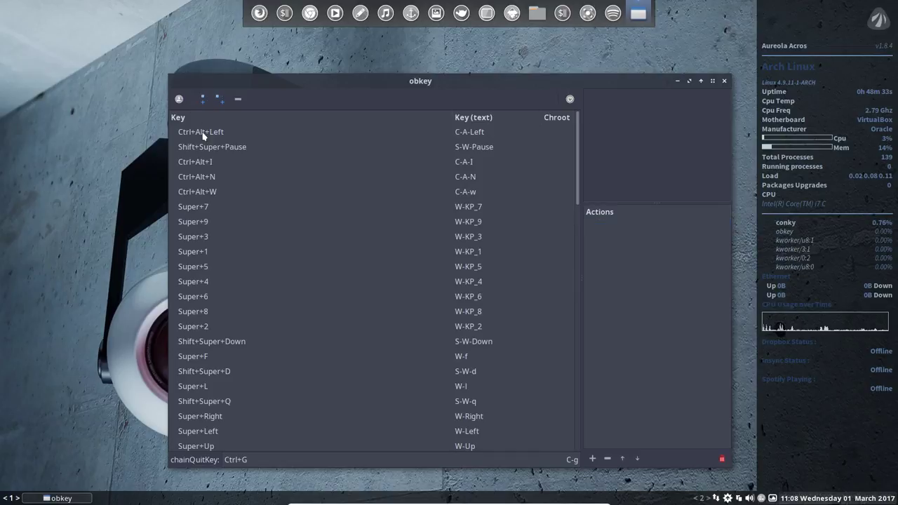
scroll(301, 284, down, 15)
scroll(303, 292, up, 4)
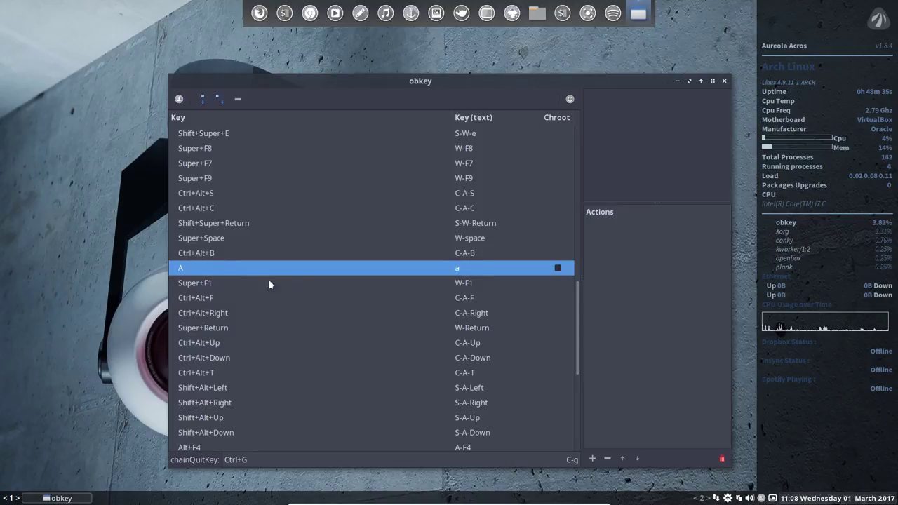
click(193, 271)
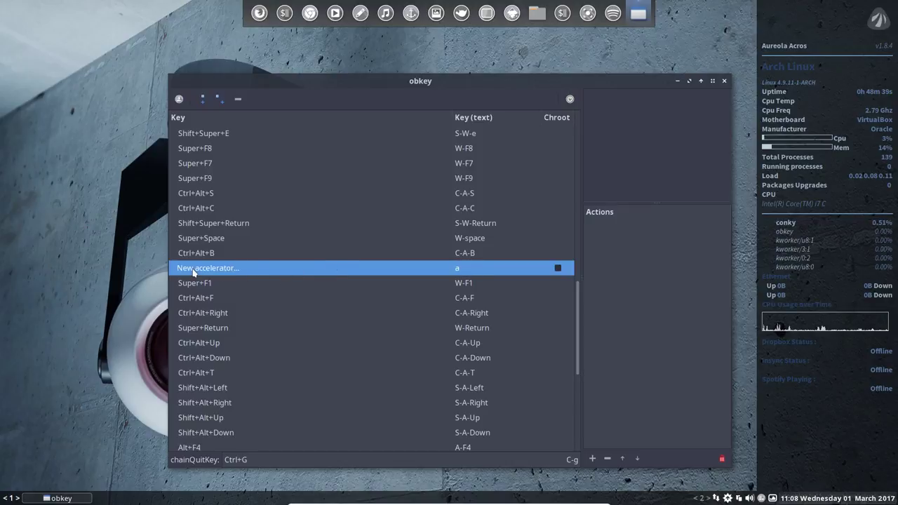
key(shift+super+b)
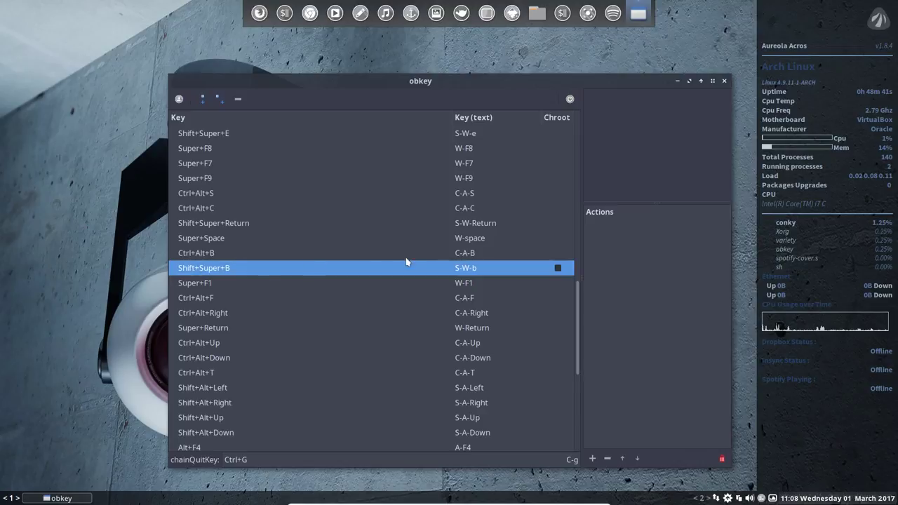
Change the key text of the Shift+Super+B binding to S-W-B with a capital B
click(480, 271)
click(479, 271)
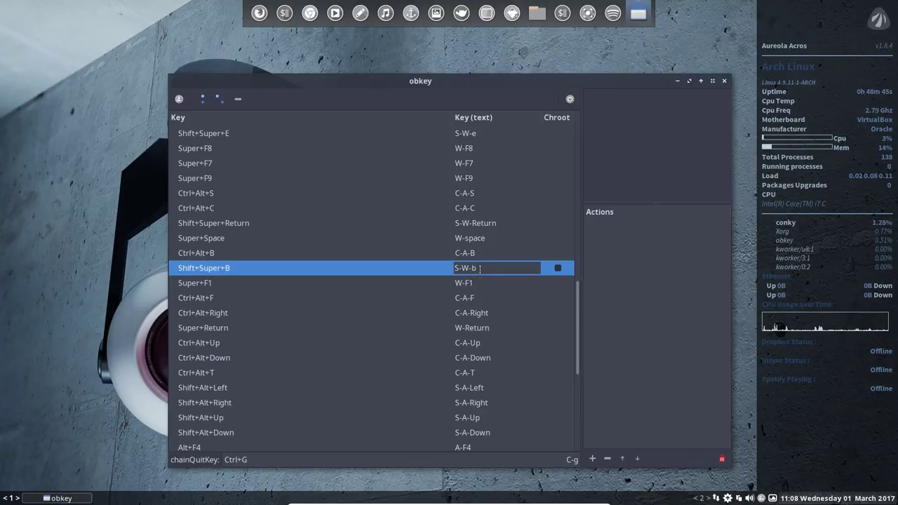
double_click(480, 268)
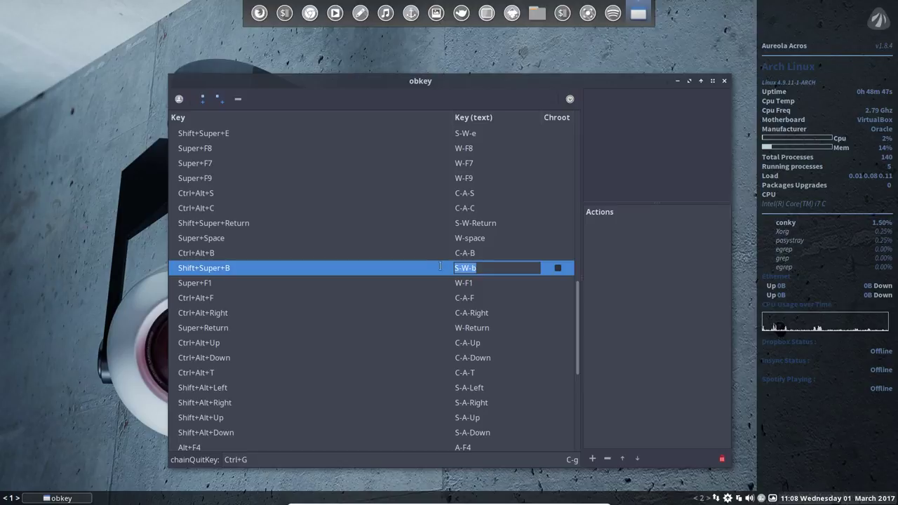
click(490, 267)
key(BackSpace)
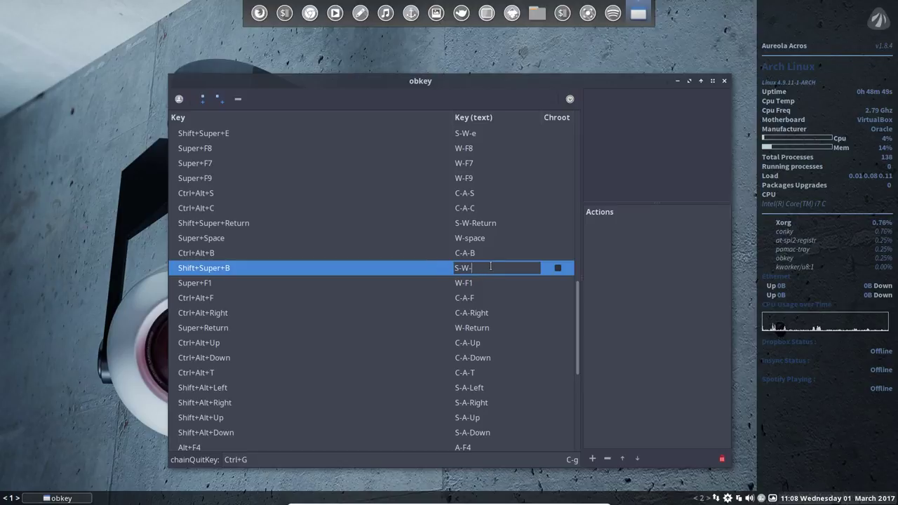
text(B)
click(502, 283)
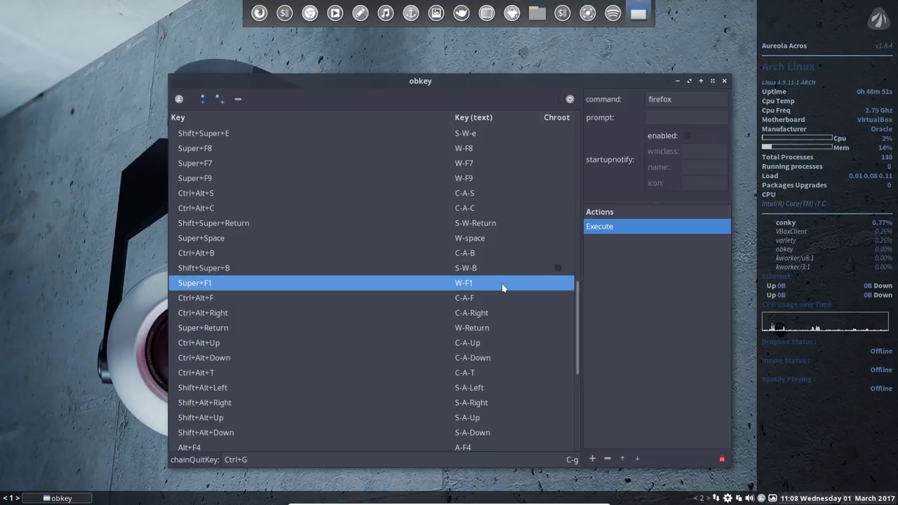
Give the Shift+Super+B binding an Execute action that runs the command nemo
click(502, 272)
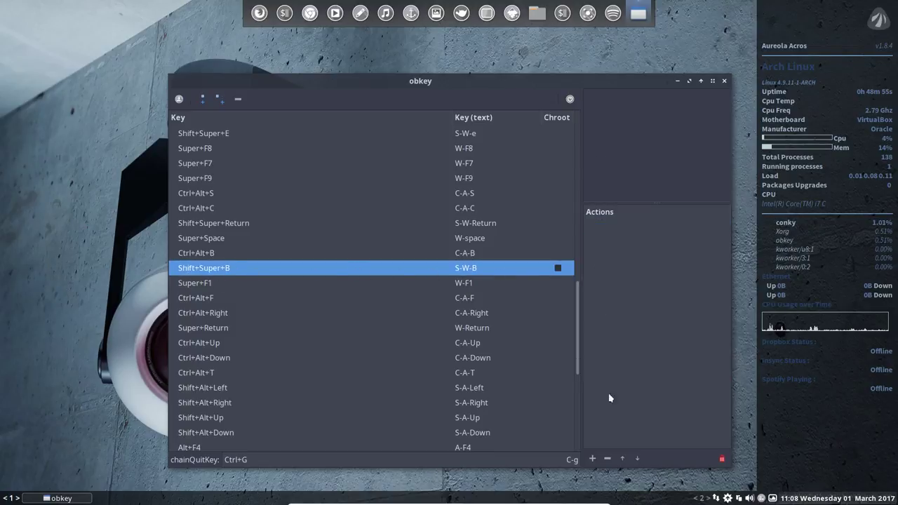
click(593, 458)
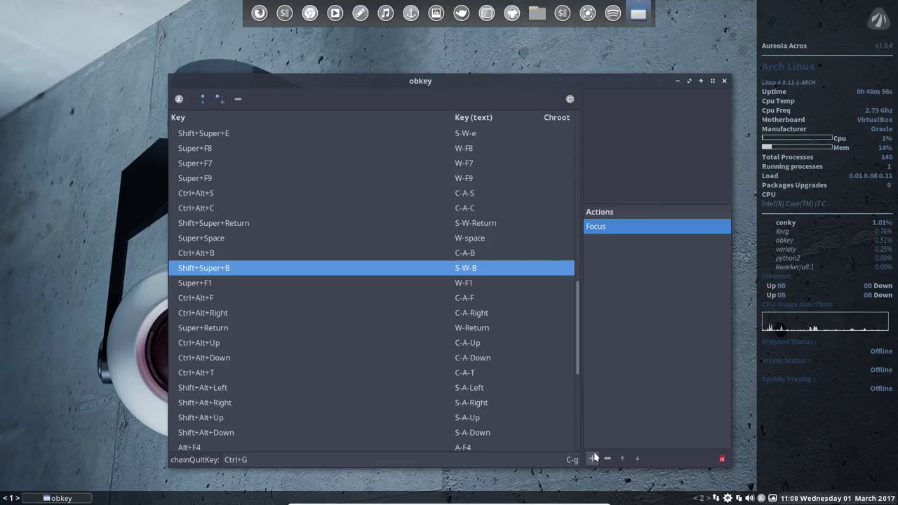
click(603, 227)
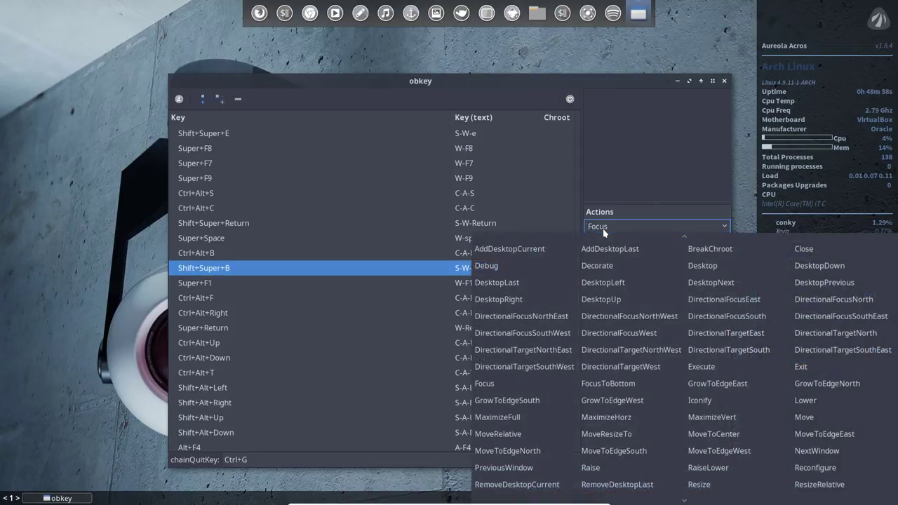
click(701, 366)
click(651, 98)
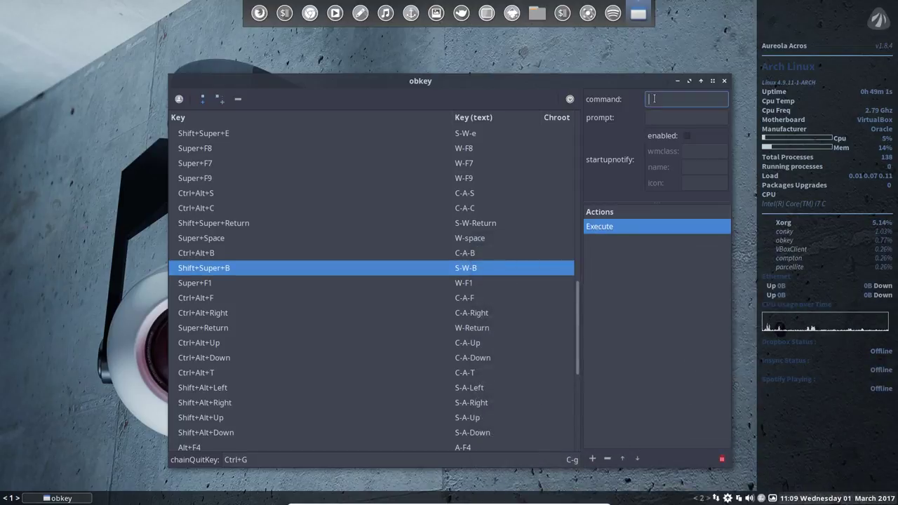
text(nemo)
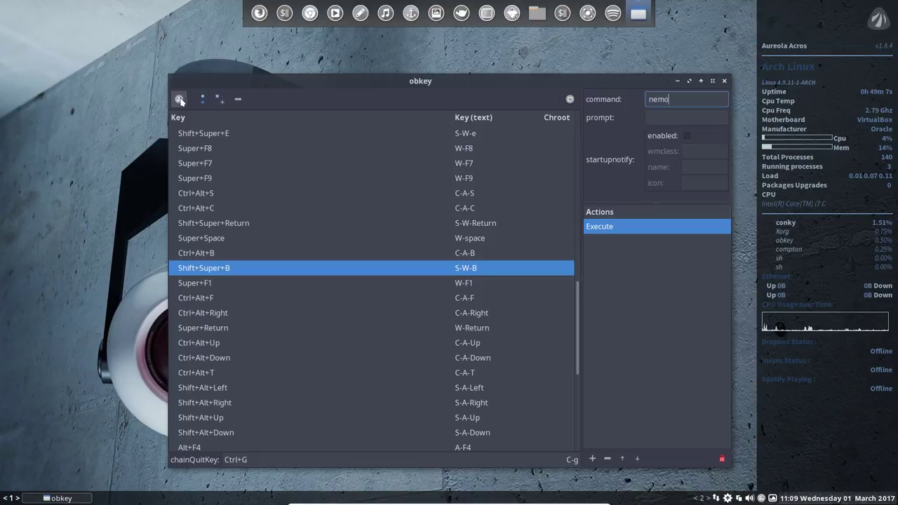
Save the key bindings and test the Shift+Super+B shortcut, closing the file manager window it launches
click(179, 99)
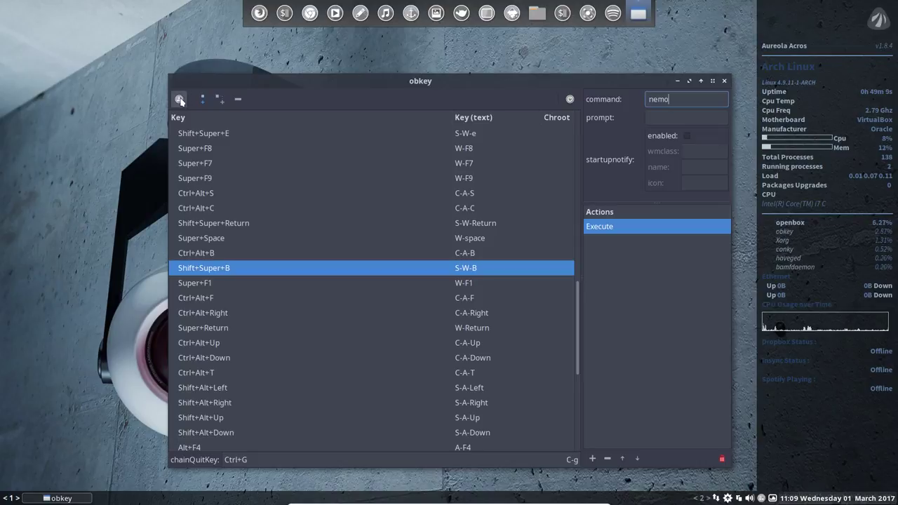
key(shift+super+b)
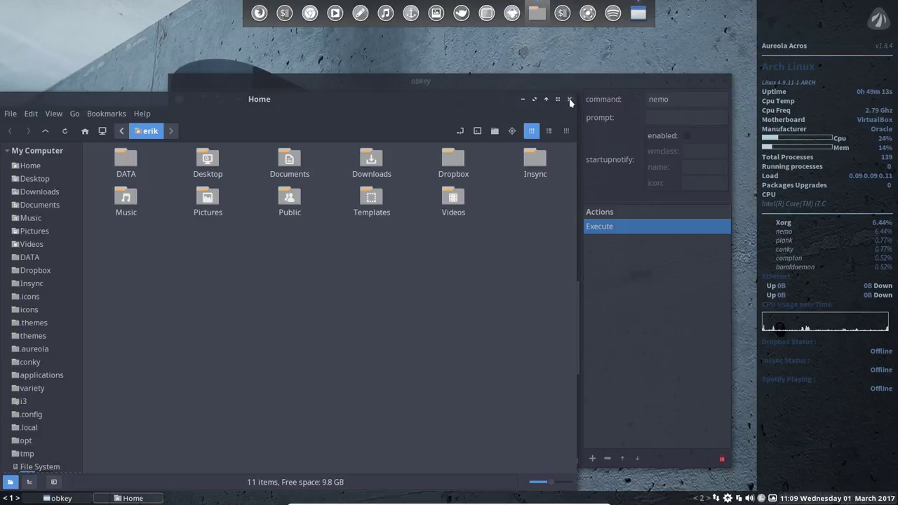
click(570, 99)
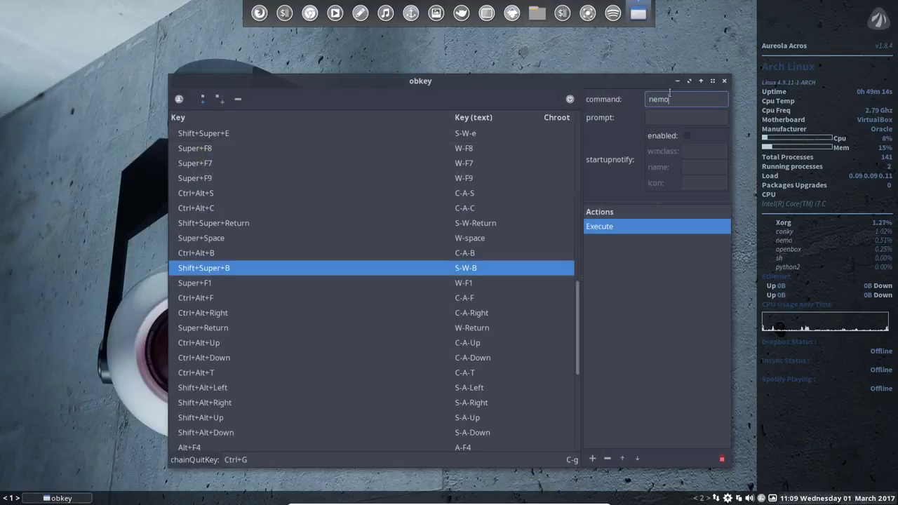
Close the obkey editor and take the virtual machine out of full-screen mode
click(725, 82)
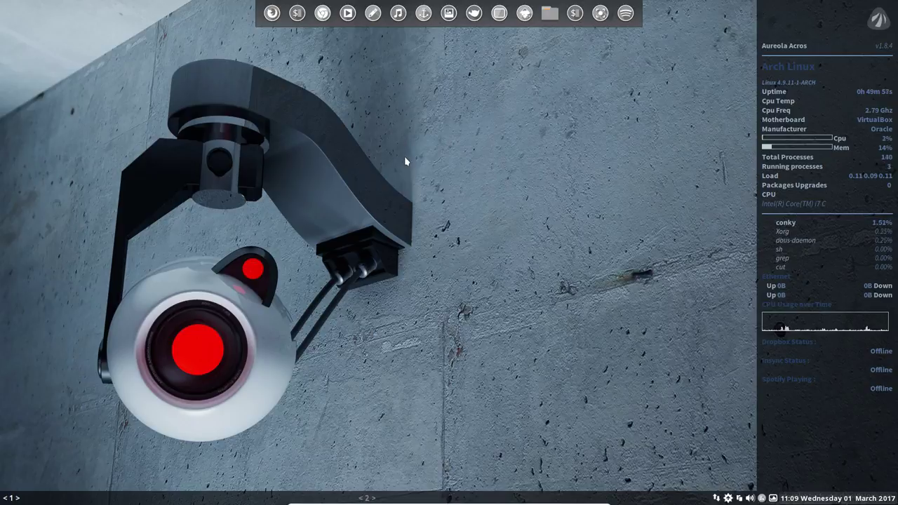
key(Control_R+f)
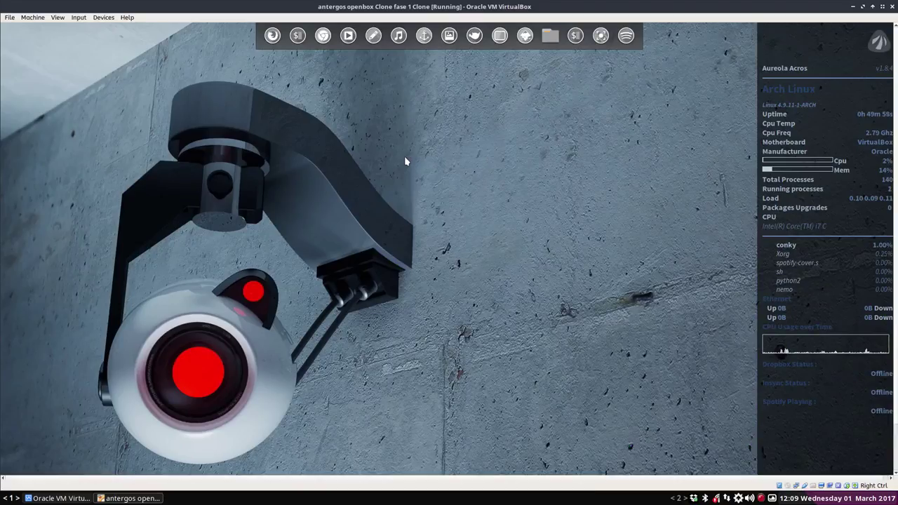